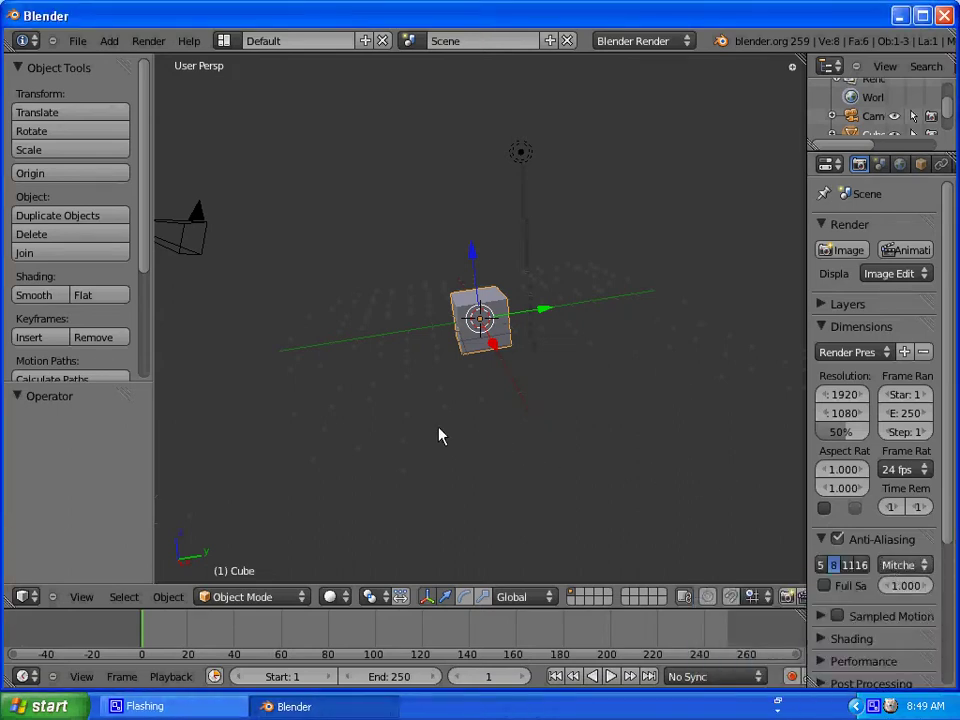
# Orbit the viewport around the default cube to inspect the scene
pyautogui.moveTo(440, 435); pyautogui.dragTo(548, 384, button='middle')
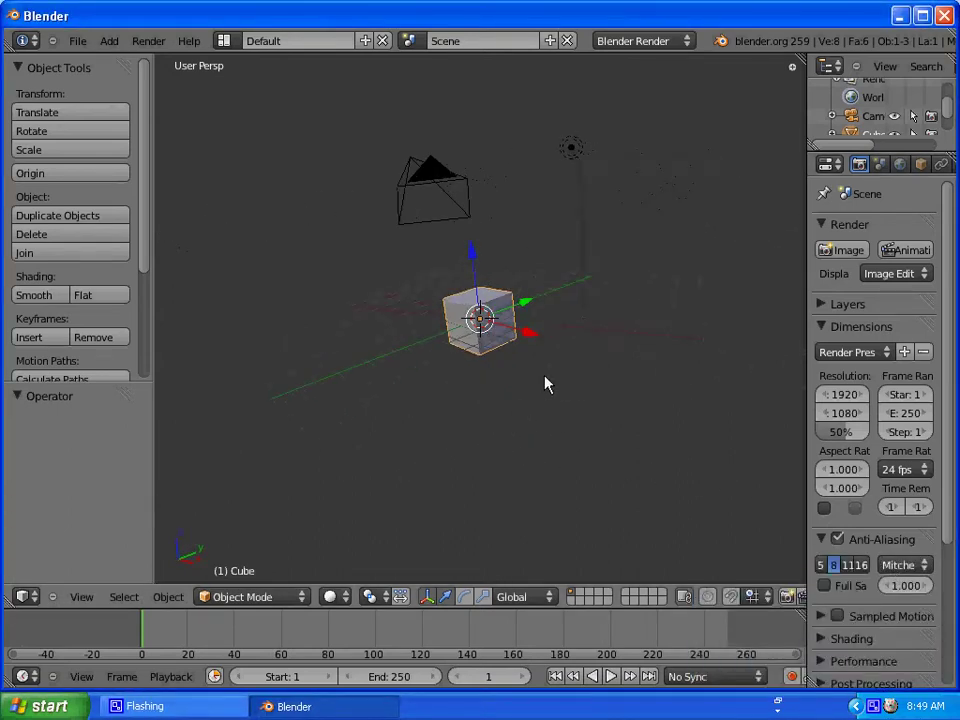
pyautogui.moveTo(640, 396); pyautogui.dragTo(612, 425, button='middle')
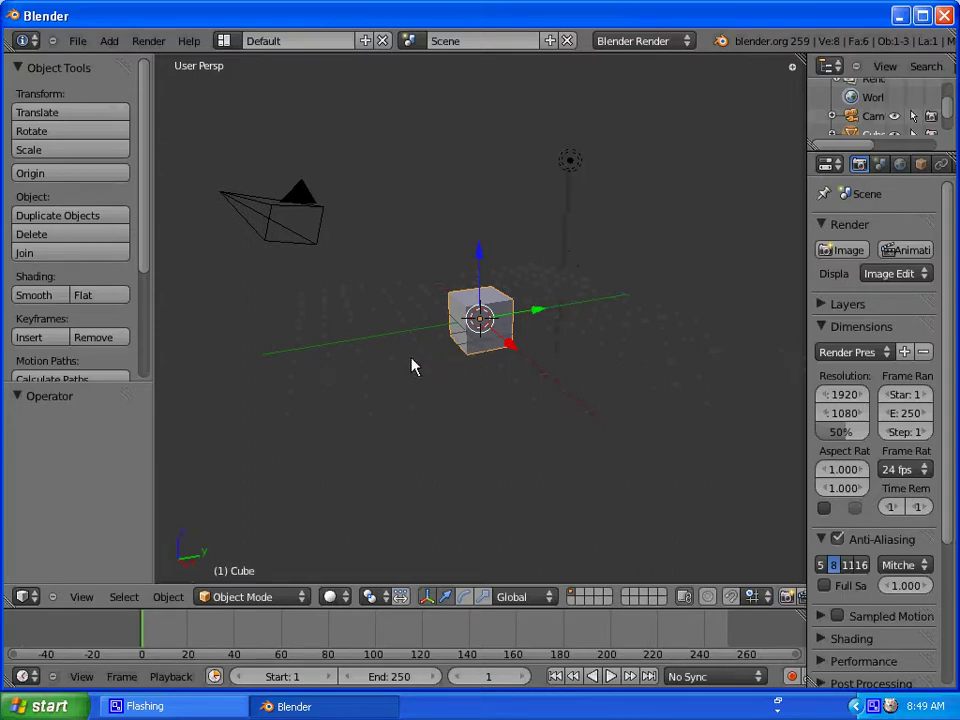
pyautogui.moveTo(415, 367)
pyautogui.mouseDown(button='middle')
pyautogui.moveTo(482, 373)
pyautogui.moveTo(428, 367)
pyautogui.mouseUp(button='middle')
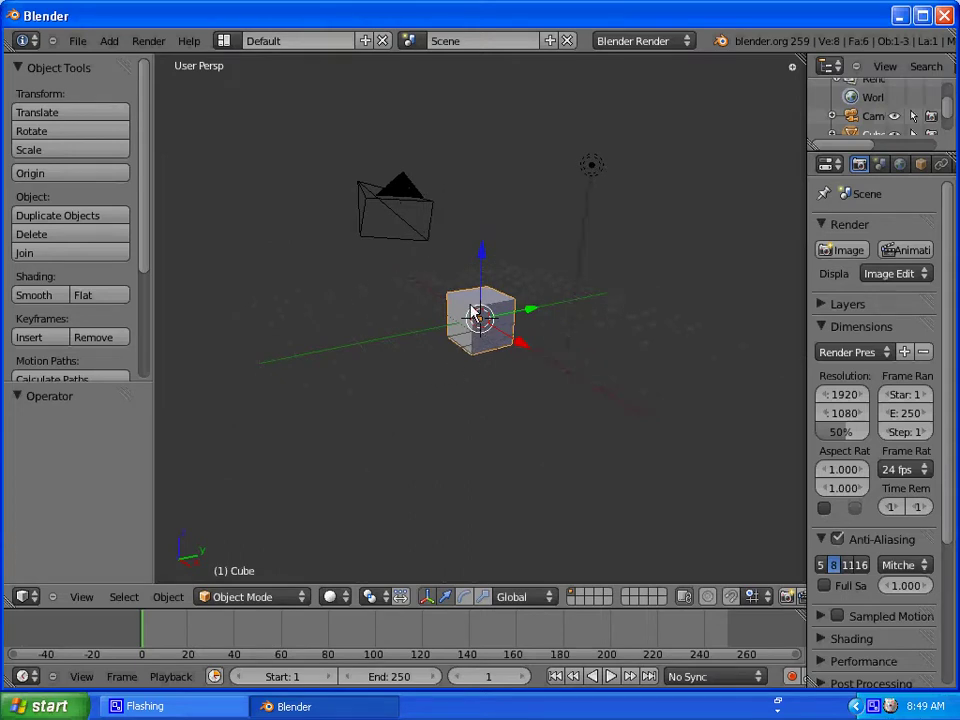
# Delete the default cube and add a mesh plane at the scene centre
pyautogui.press('x')
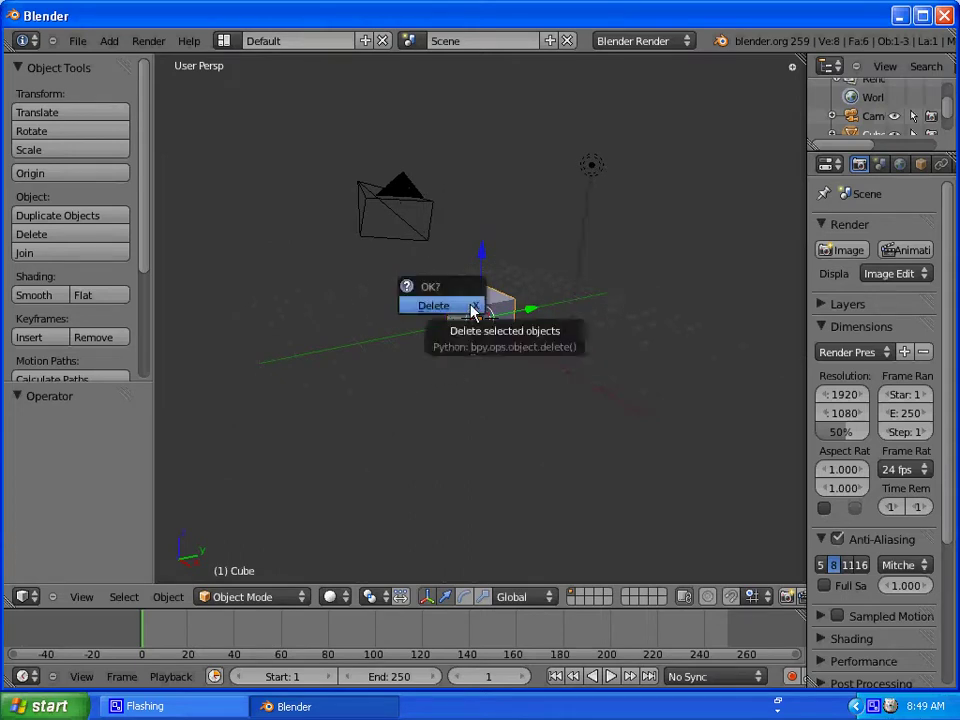
pyautogui.click(471, 312)
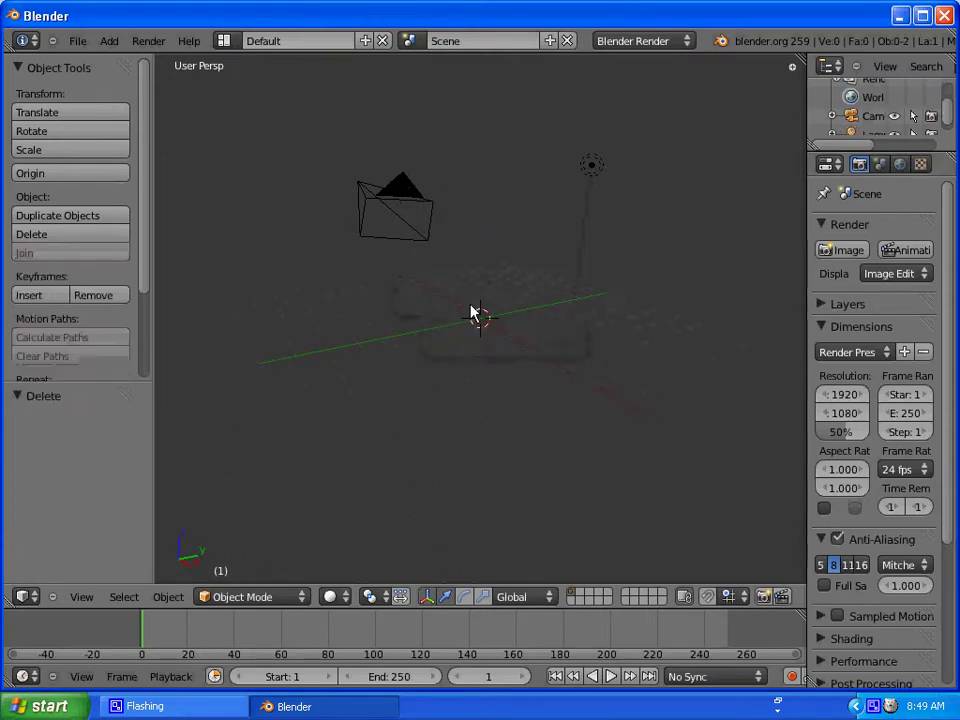
pyautogui.click(110, 41)
pyautogui.moveTo(120, 60)
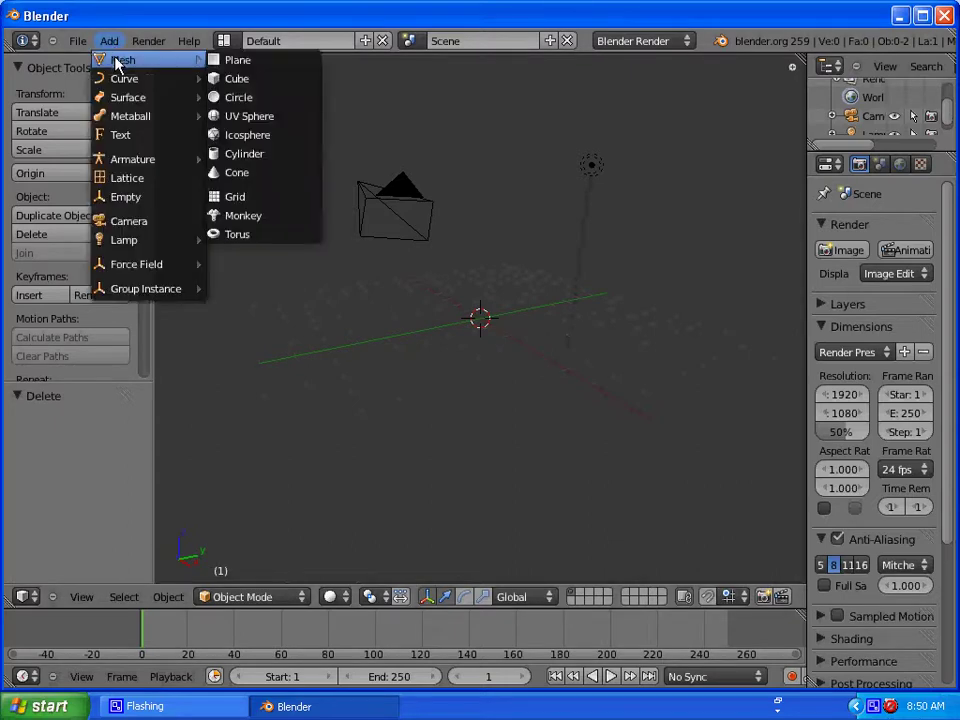
pyautogui.click(232, 61)
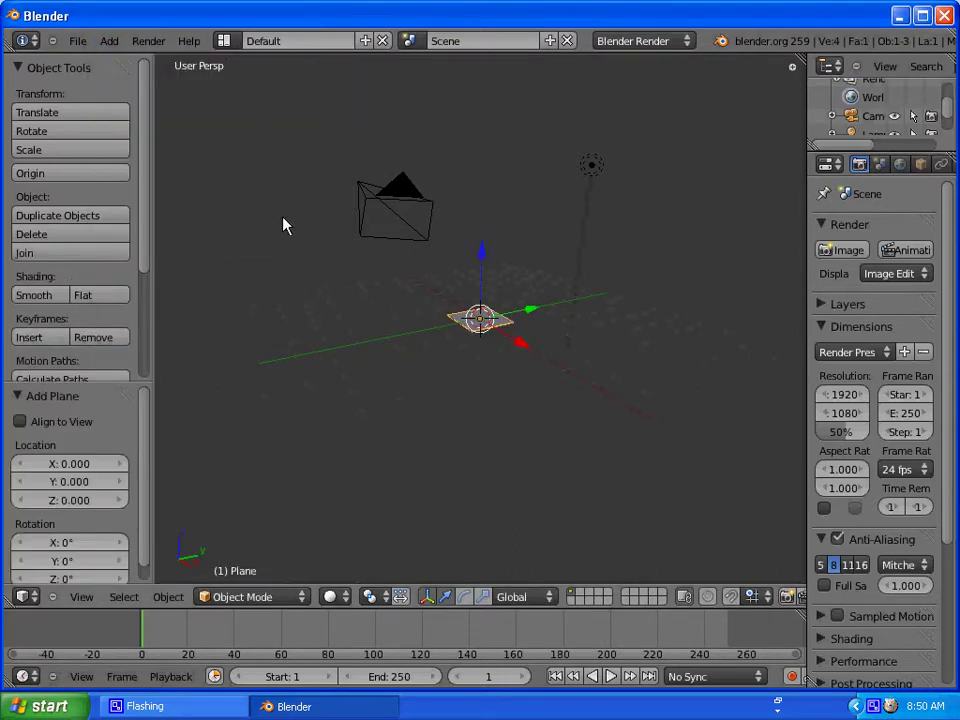
# Scale the plane up 10 times on every axis to form the floor
pyautogui.write('s')
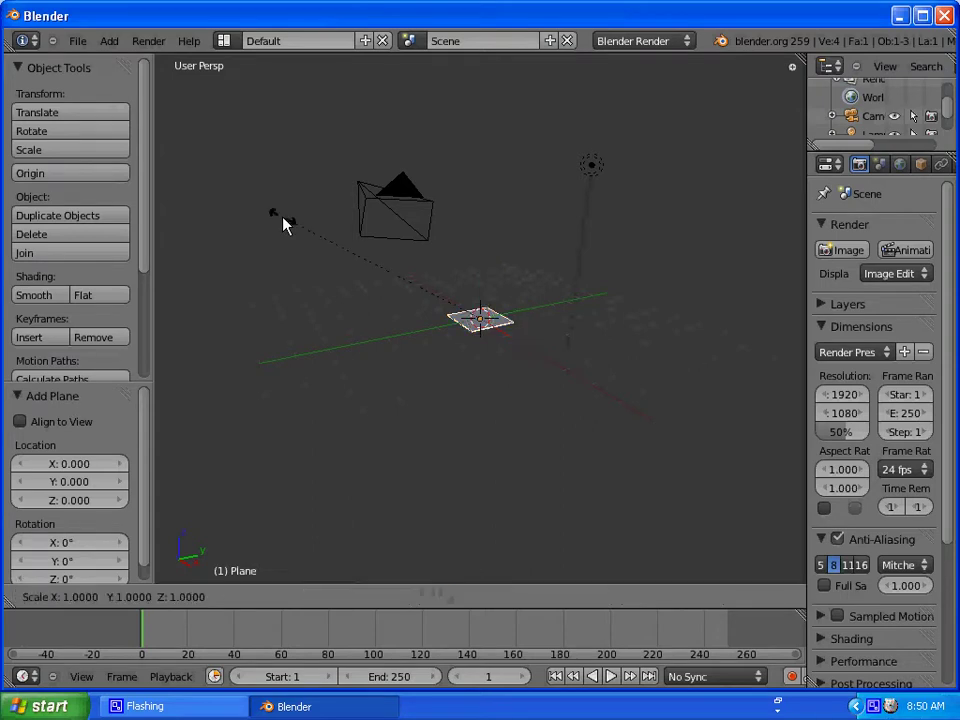
pyautogui.write('10')
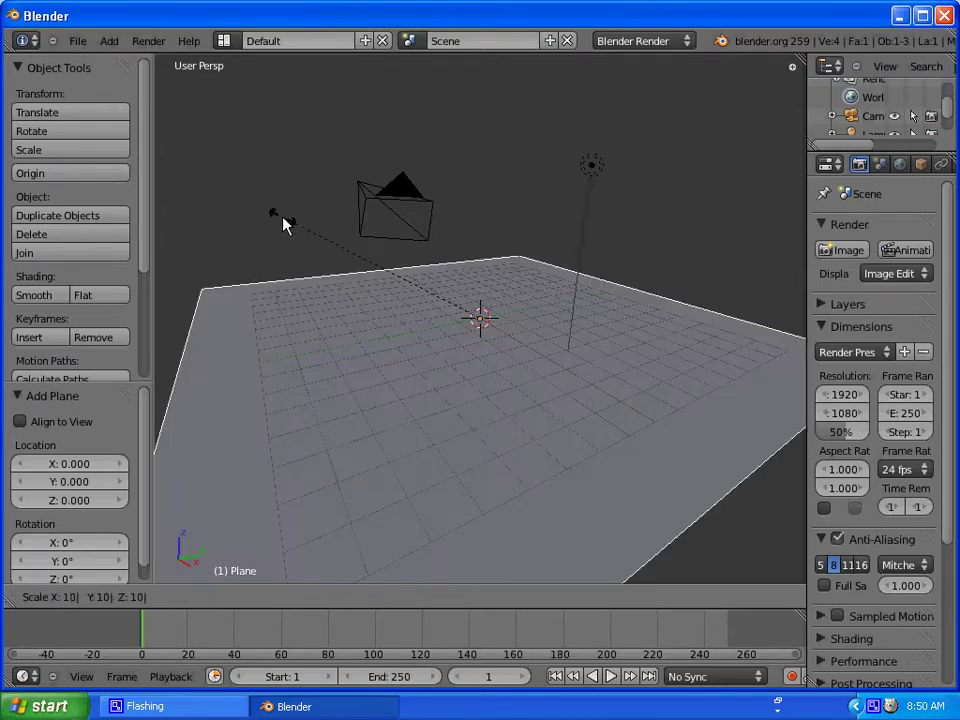
pyautogui.press('Return')
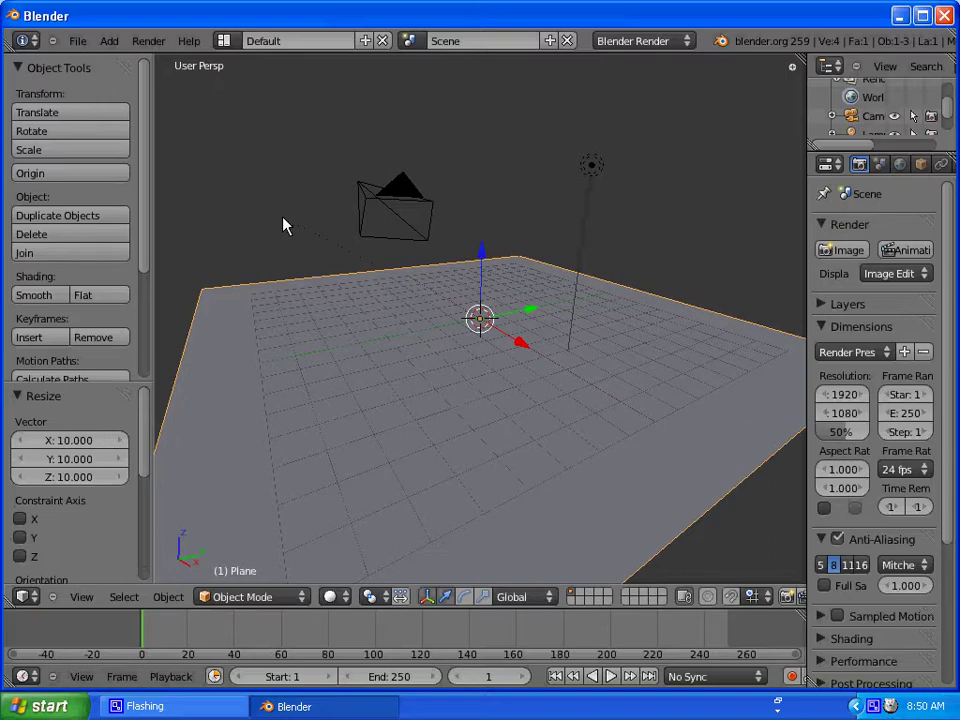
pyautogui.moveTo(397, 360)
pyautogui.mouseDown(button='middle')
pyautogui.moveTo(456, 354)
pyautogui.moveTo(381, 332)
pyautogui.moveTo(410, 350)
pyautogui.mouseUp(button='middle')
pyautogui.moveTo(558, 438); pyautogui.dragTo(598, 416, button='middle')
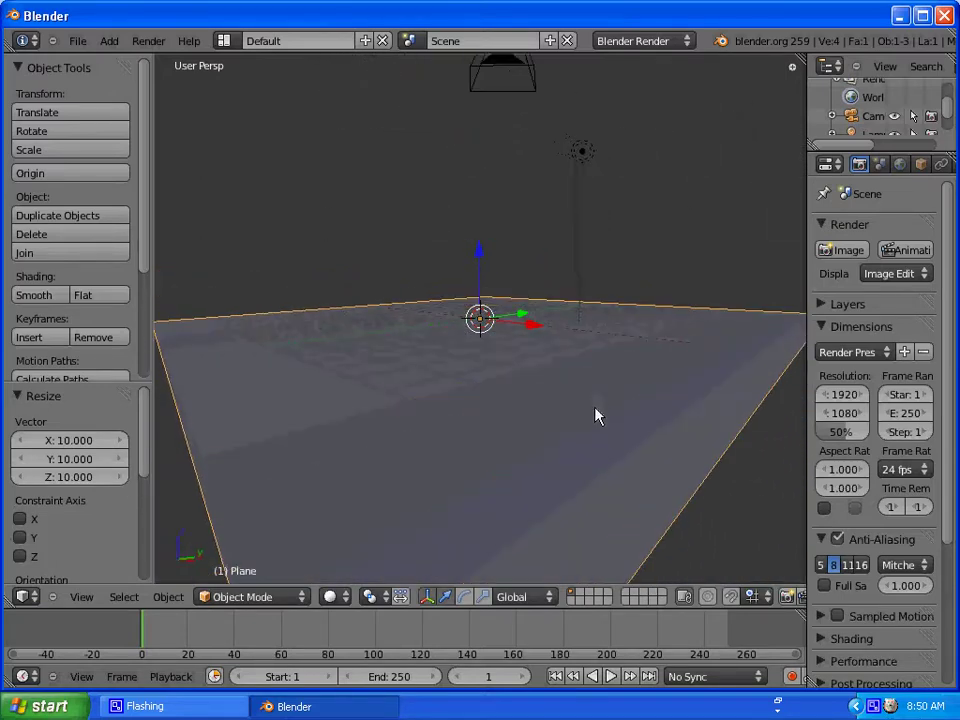
pyautogui.scroll(-4, 561, 364)
pyautogui.moveTo(462, 338); pyautogui.dragTo(500, 363, button='middle')
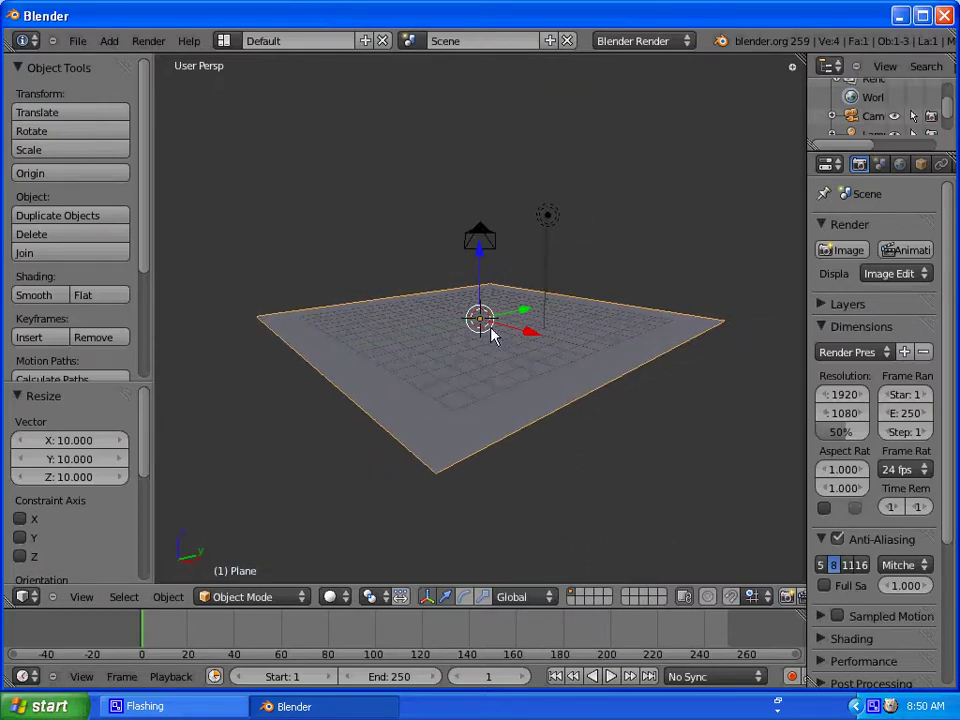
pyautogui.press('F12')
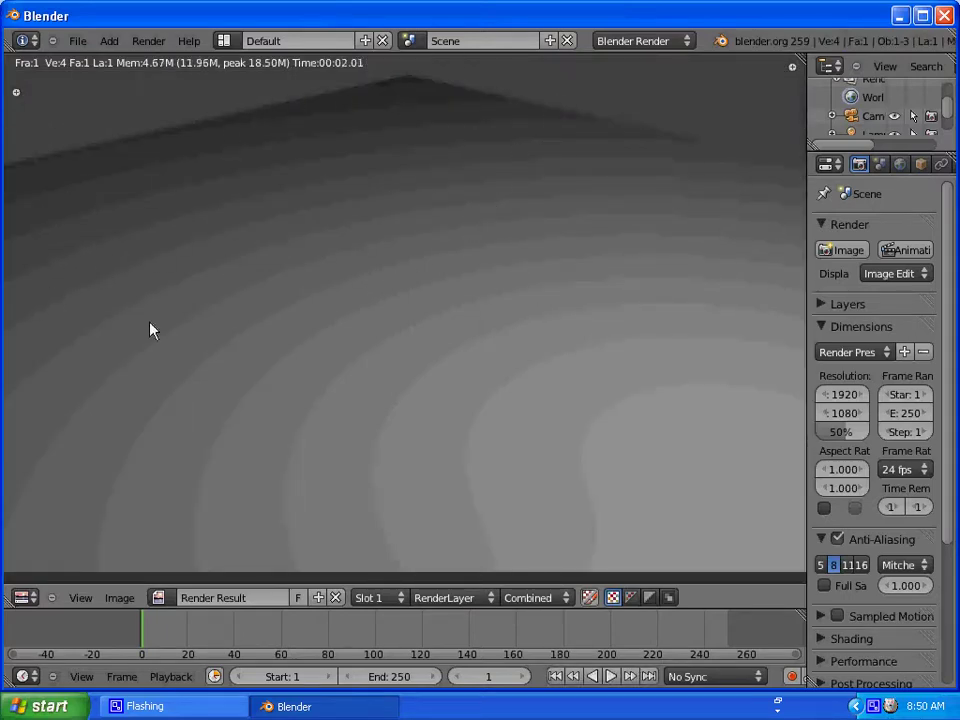
pyautogui.press('Escape')
pyautogui.press('KP_0')
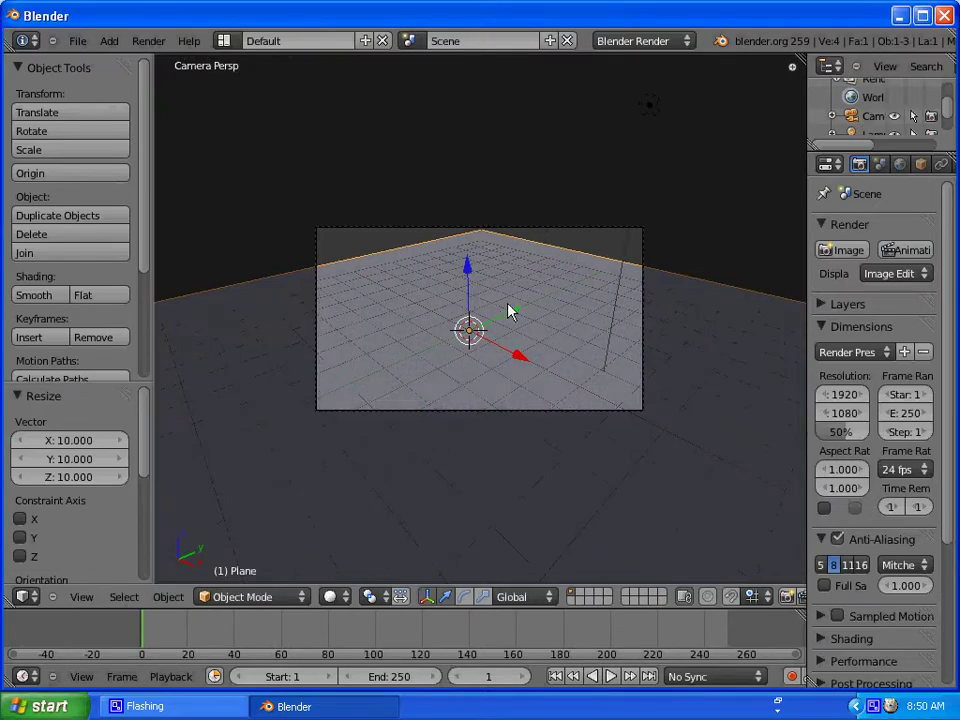
pyautogui.press('KP_0')
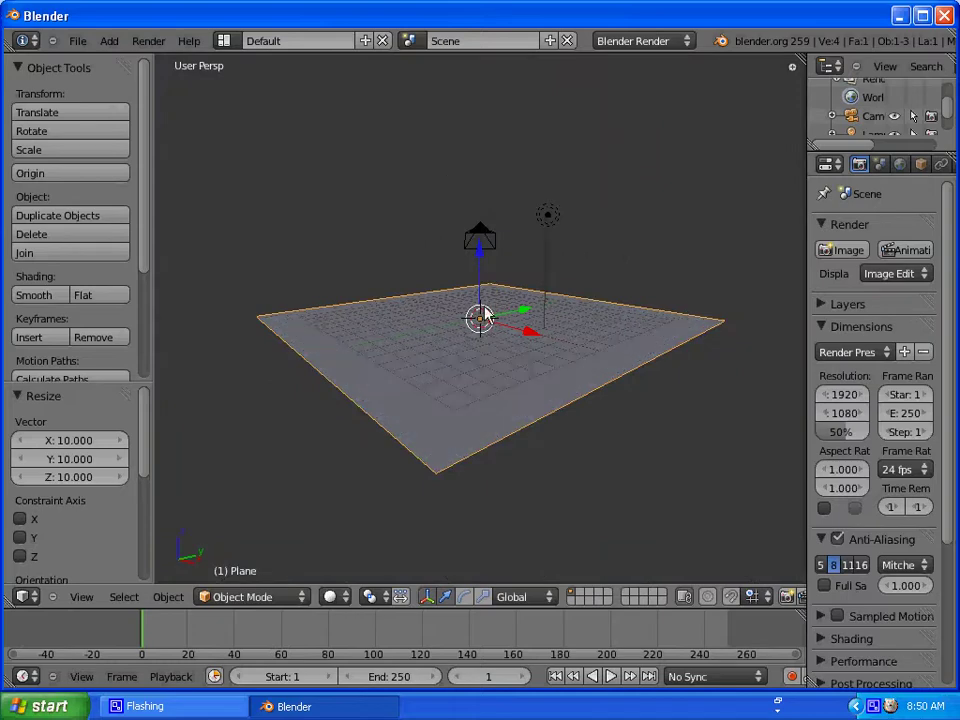
pyautogui.moveTo(484, 313)
pyautogui.mouseDown(button='middle')
pyautogui.moveTo(484, 336)
pyautogui.moveTo(447, 352)
pyautogui.moveTo(478, 331)
pyautogui.mouseUp(button='middle')
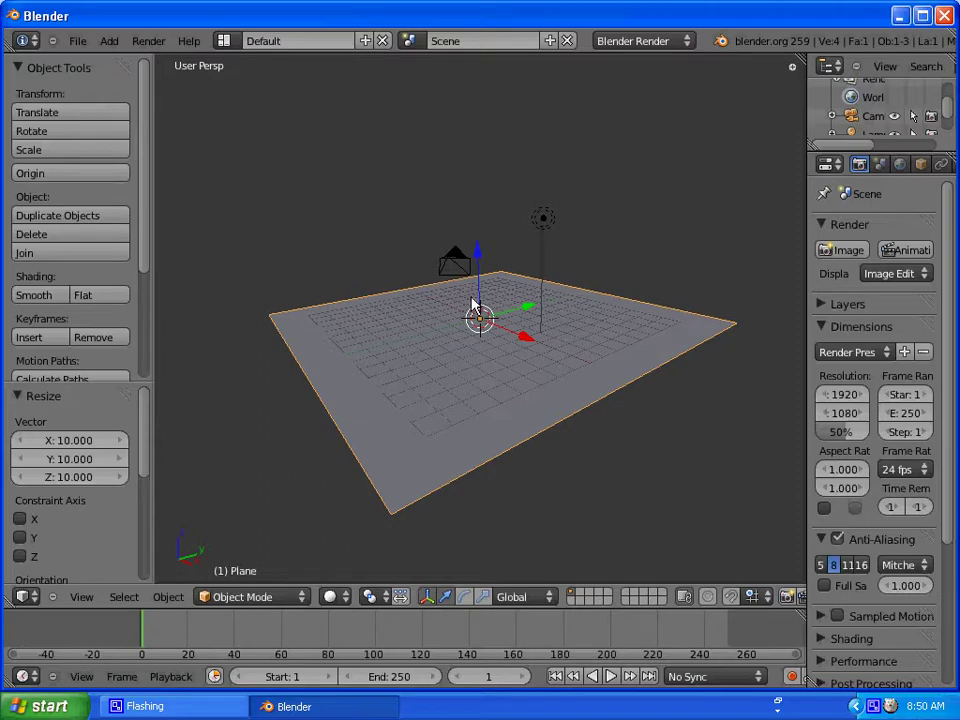
pyautogui.press('F12')
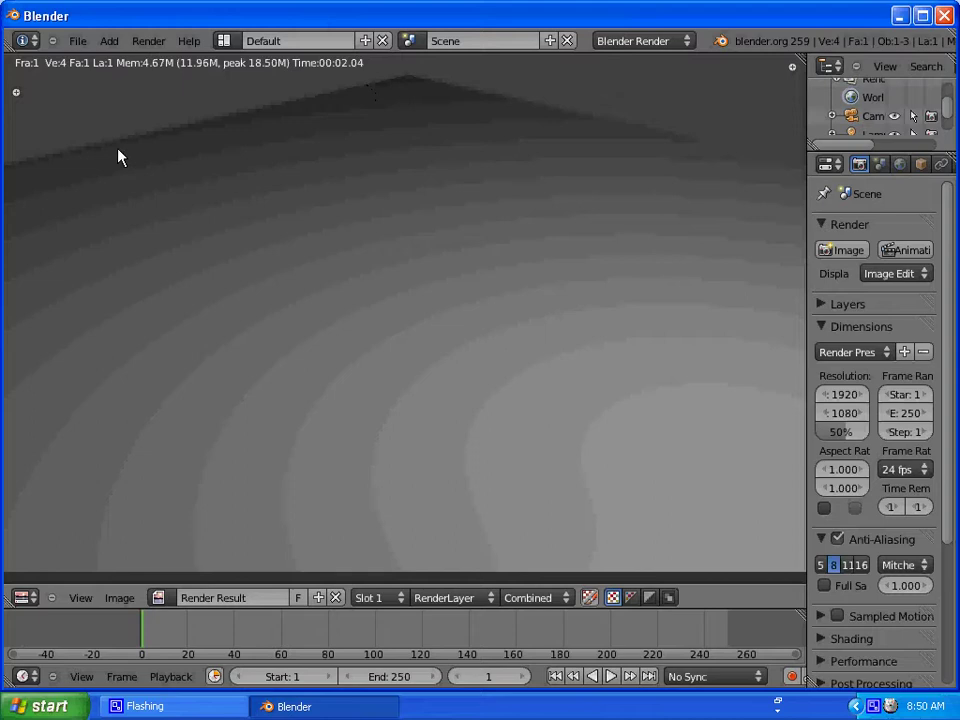
pyautogui.press('Escape')
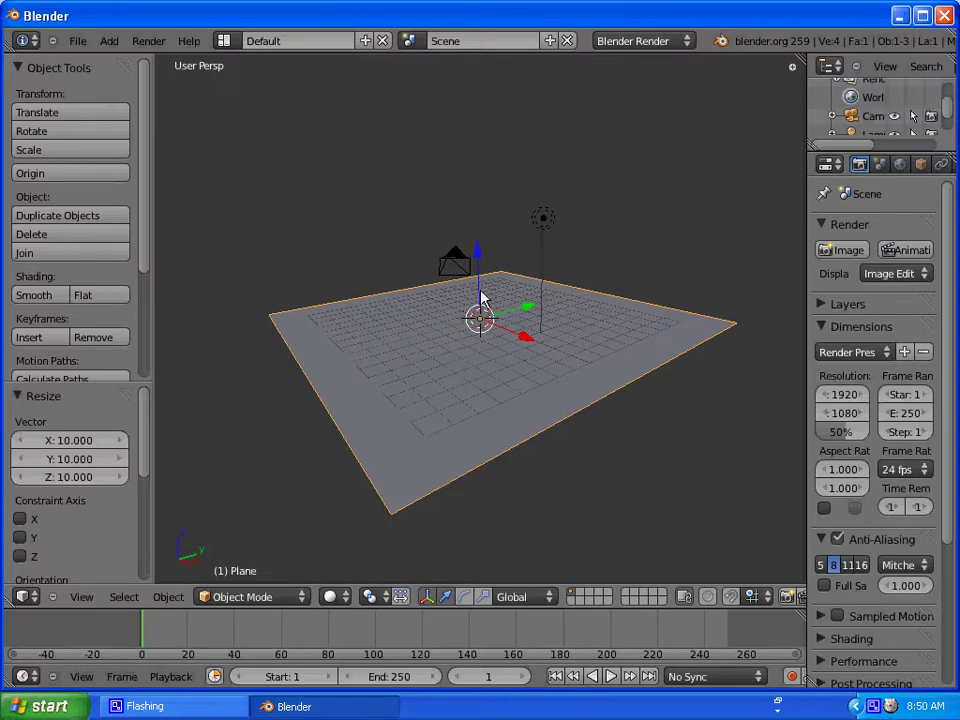
# Switch the floor plane into Edit Mode and bring up the W Specials menu
pyautogui.click(287, 597)
pyautogui.click(262, 559)
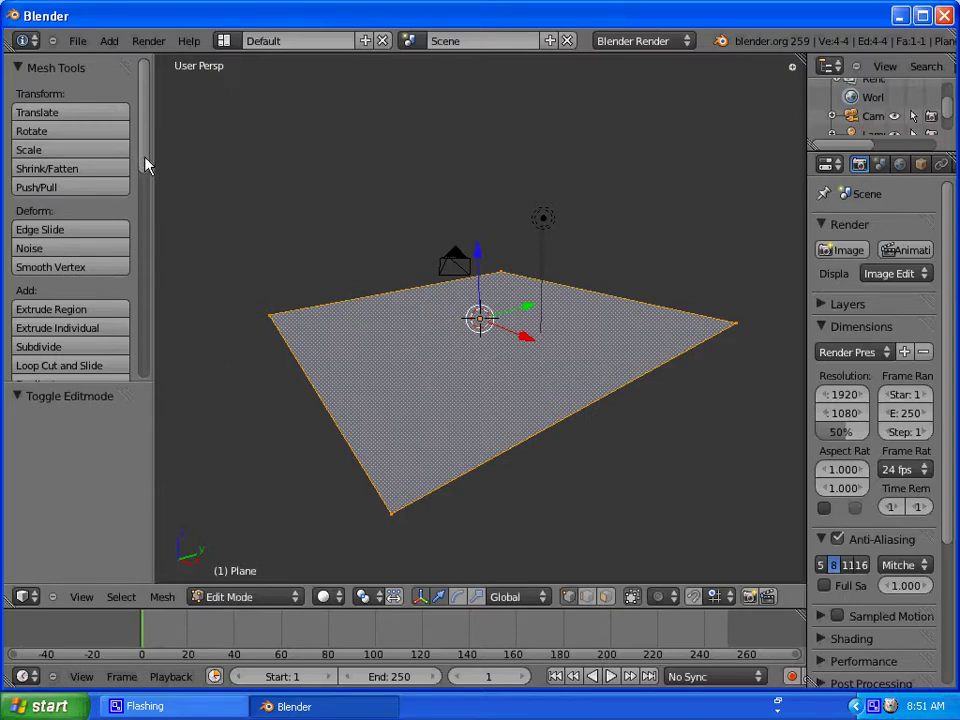
pyautogui.moveTo(146, 161); pyautogui.dragTo(145, 191)
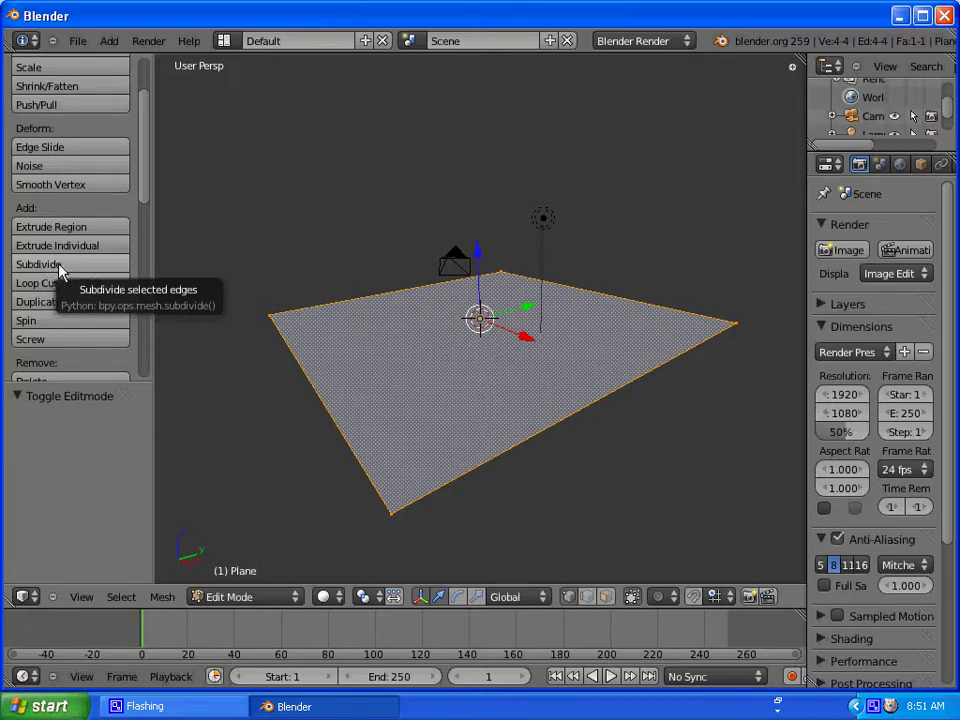
pyautogui.press('w')
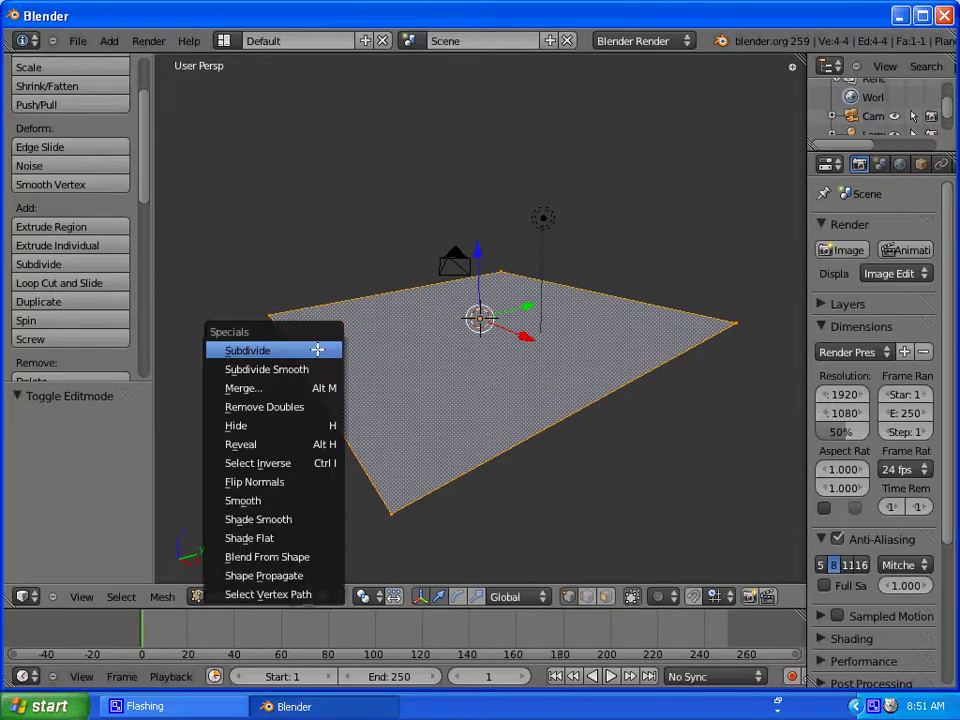
# Subdivide the plane and raise Number of Cuts to 10 for an 11-by-11 grid
pyautogui.click(255, 350)
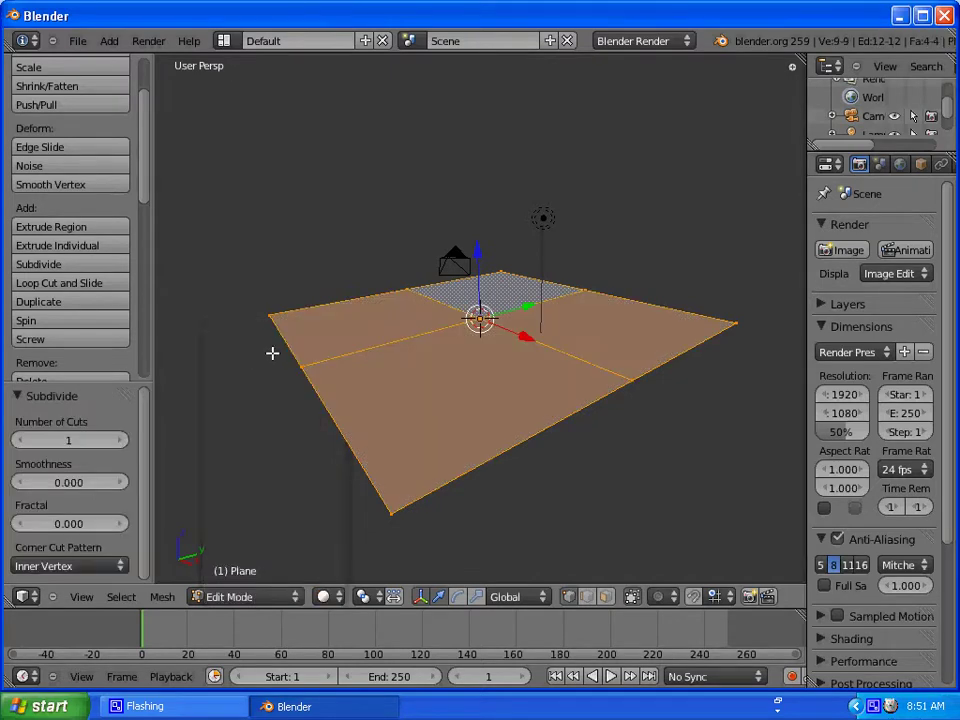
pyautogui.click(19, 396)
pyautogui.click(20, 397)
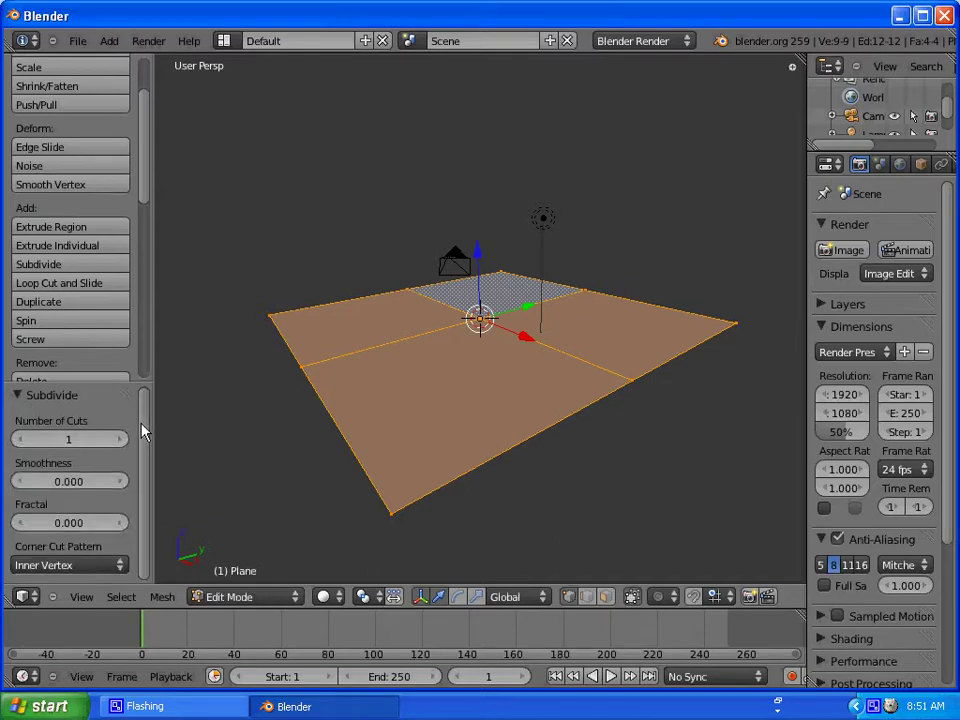
pyautogui.click(120, 440)
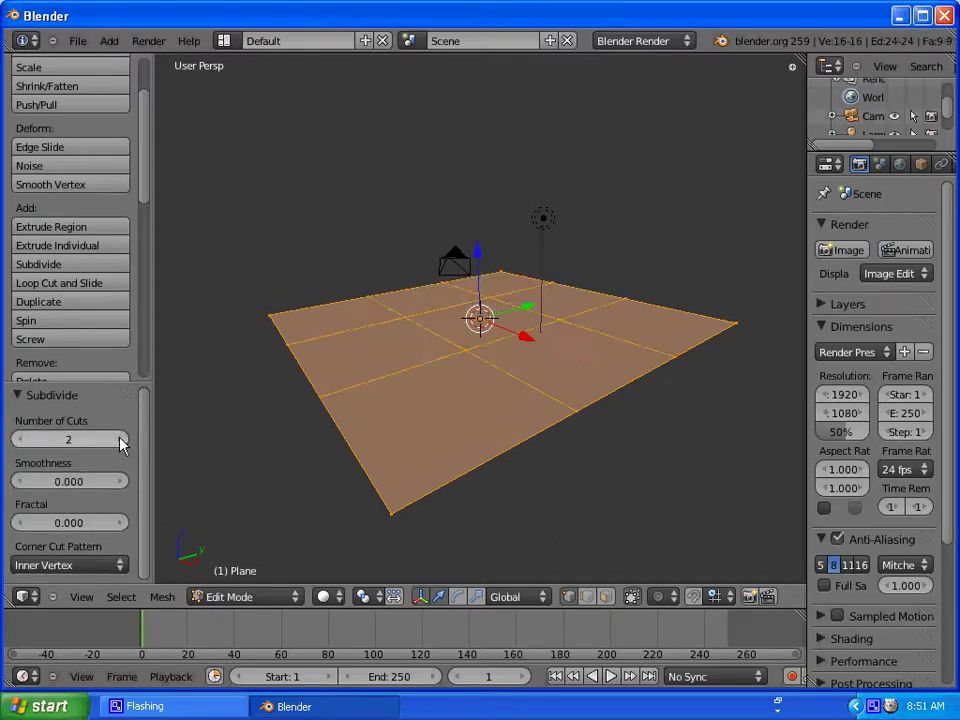
pyautogui.click(120, 440)
pyautogui.click(120, 440)
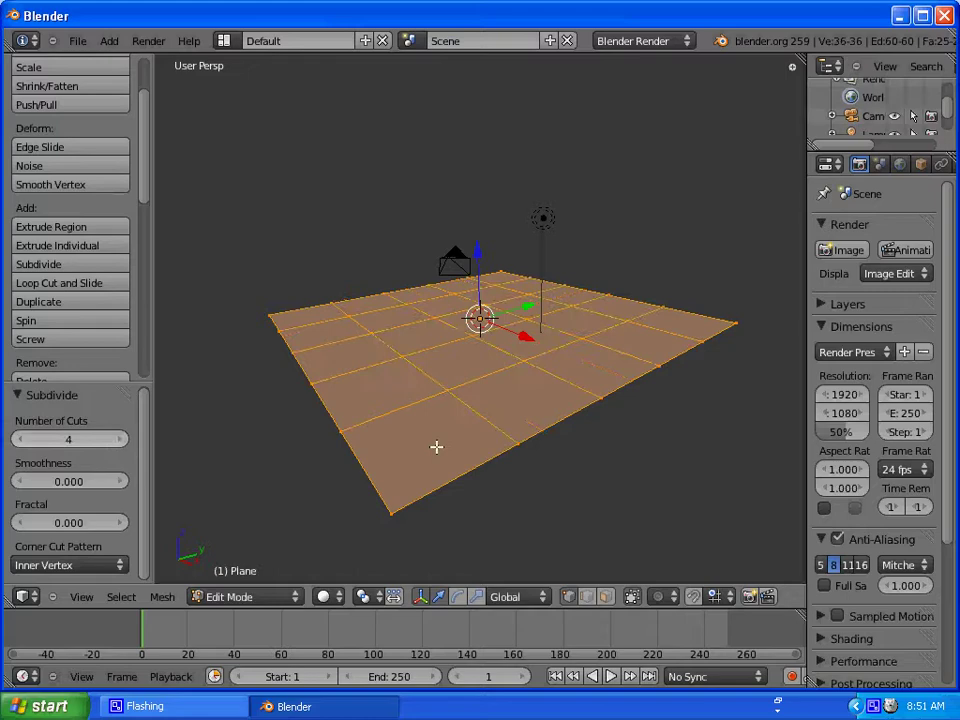
pyautogui.click(120, 442)
pyautogui.click(120, 442)
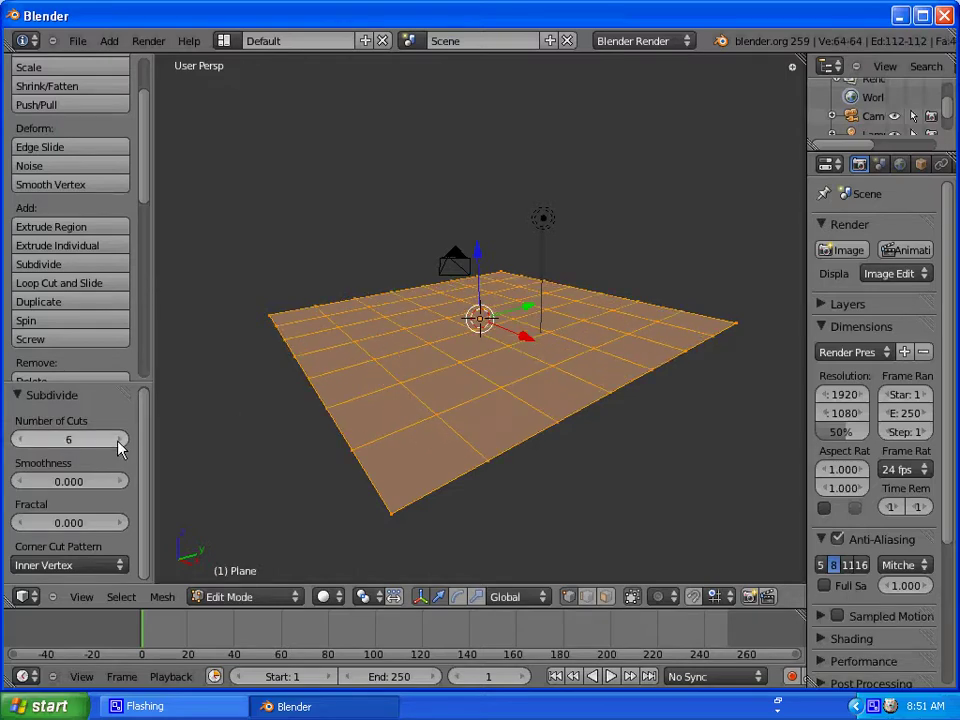
pyautogui.click(120, 440)
pyautogui.click(120, 440)
pyautogui.click(120, 440)
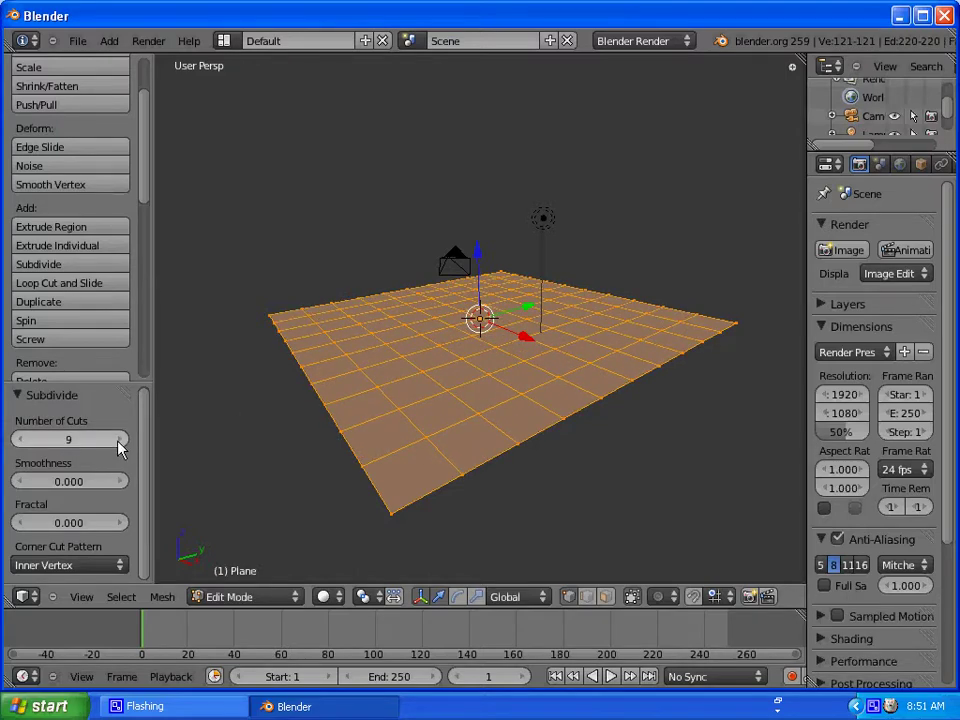
pyautogui.click(120, 440)
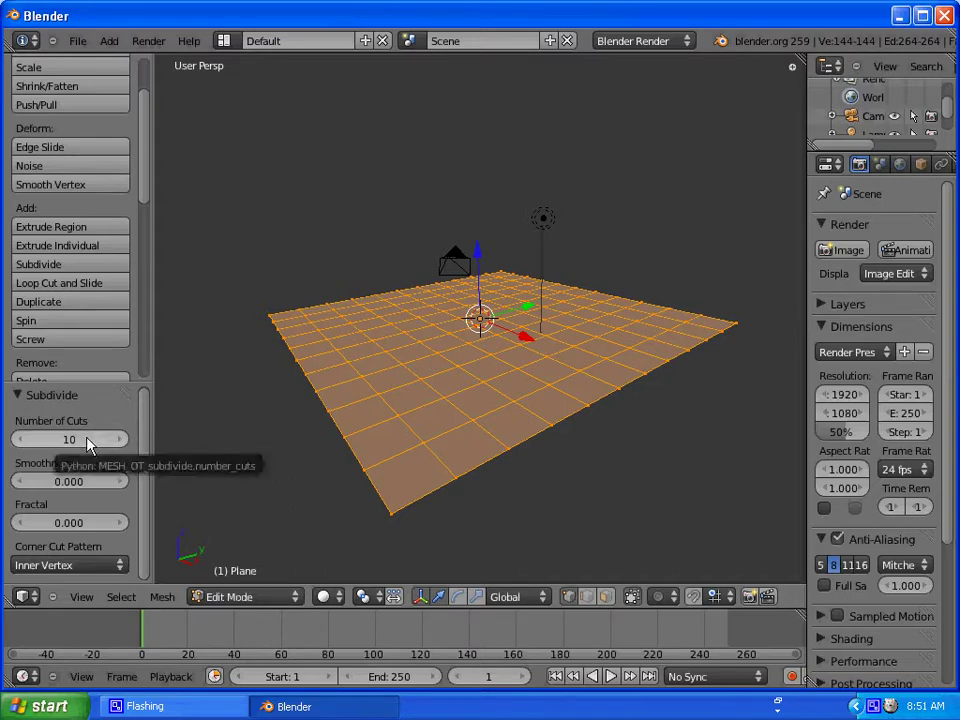
# Switch to face select and deselect the bottom row of corridor faces
pyautogui.click(606, 597)
pyautogui.moveTo(686, 437); pyautogui.dragTo(474, 336, button='middle')
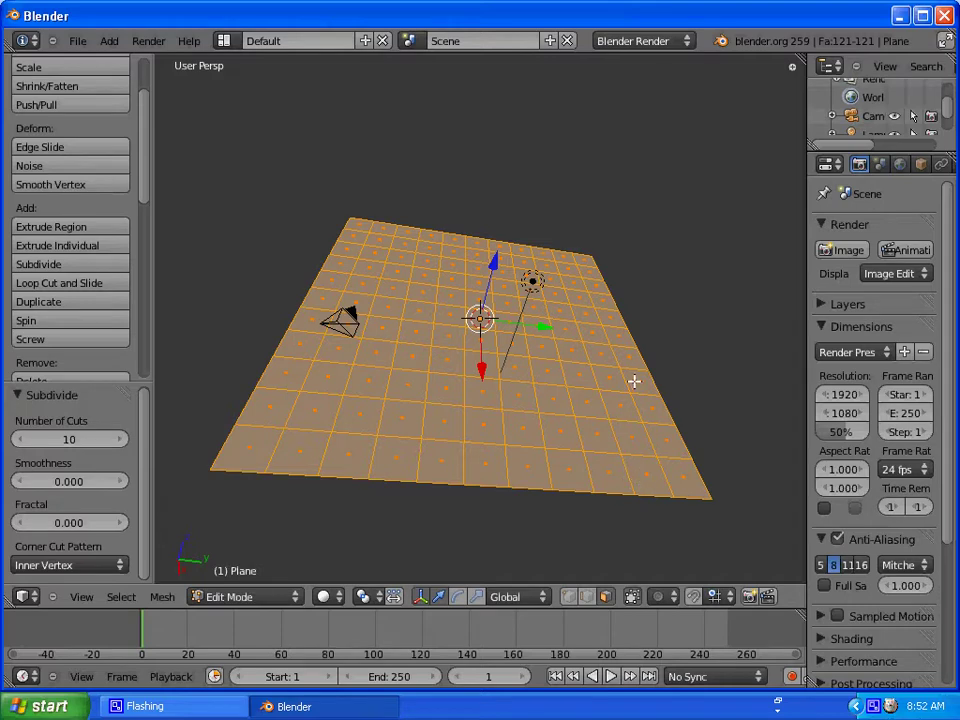
pyautogui.moveTo(540, 259); pyautogui.dragTo(437, 392, button='middle')
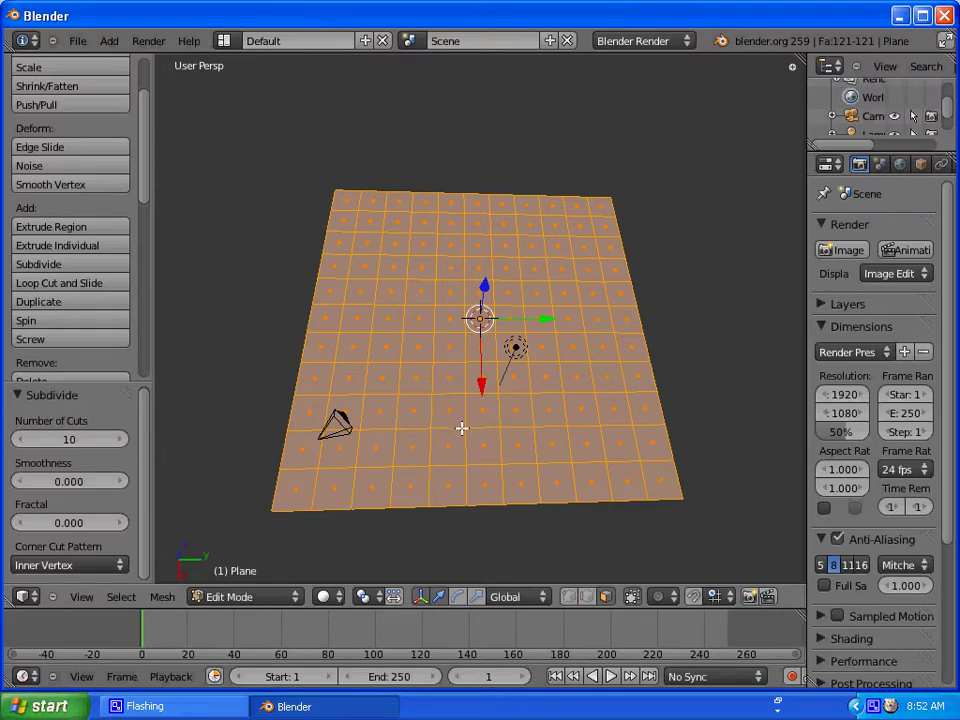
pyautogui.keyDown('shift'); pyautogui.rightClick(343, 450); pyautogui.keyUp('shift')
pyautogui.keyDown('shift'); pyautogui.rightClick(376, 450); pyautogui.keyUp('shift')
pyautogui.keyDown('shift'); pyautogui.rightClick(415, 449); pyautogui.keyUp('shift')
pyautogui.keyDown('shift'); pyautogui.rightClick(448, 448); pyautogui.keyUp('shift')
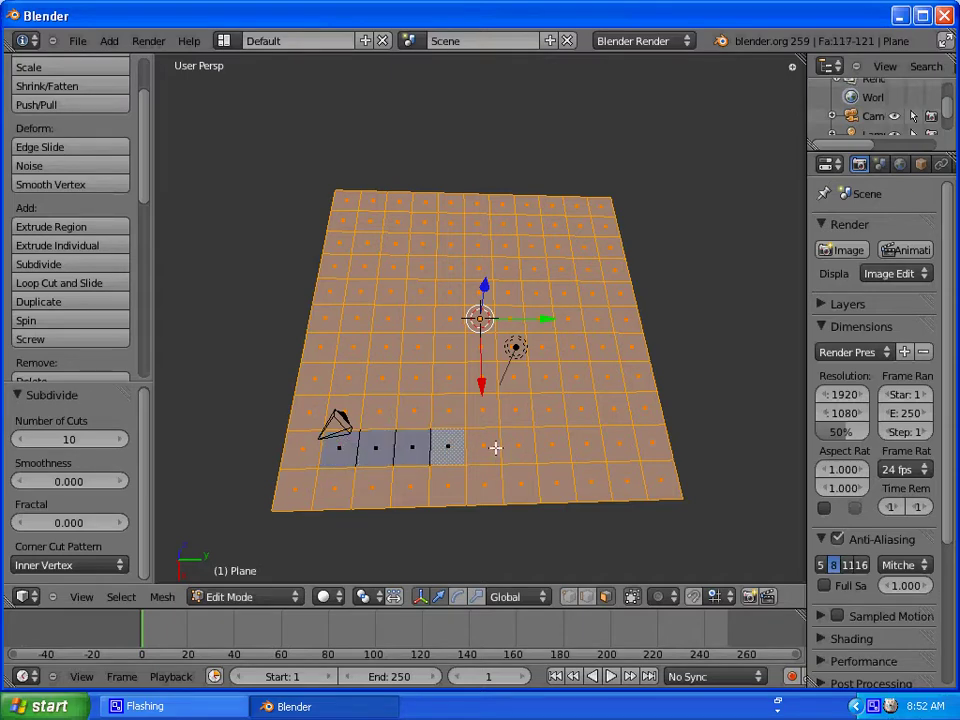
pyautogui.keyDown('shift'); pyautogui.rightClick(496, 449); pyautogui.keyUp('shift')
pyautogui.keyDown('shift'); pyautogui.rightClick(519, 447); pyautogui.keyUp('shift')
pyautogui.keyDown('shift'); pyautogui.rightClick(553, 446); pyautogui.keyUp('shift')
pyautogui.keyDown('shift'); pyautogui.rightClick(587, 445); pyautogui.keyUp('shift')
pyautogui.keyDown('shift'); pyautogui.rightClick(623, 443); pyautogui.keyUp('shift')
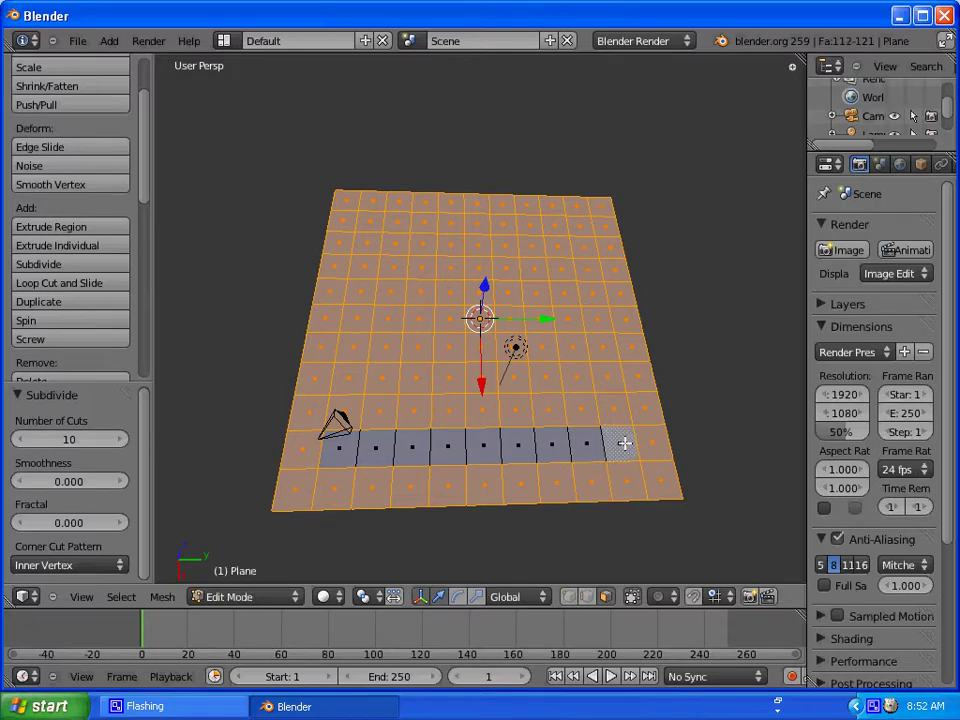
# Deselect the left column and top row of corridor faces
pyautogui.keyDown('shift'); pyautogui.rightClick(346, 410); pyautogui.keyUp('shift')
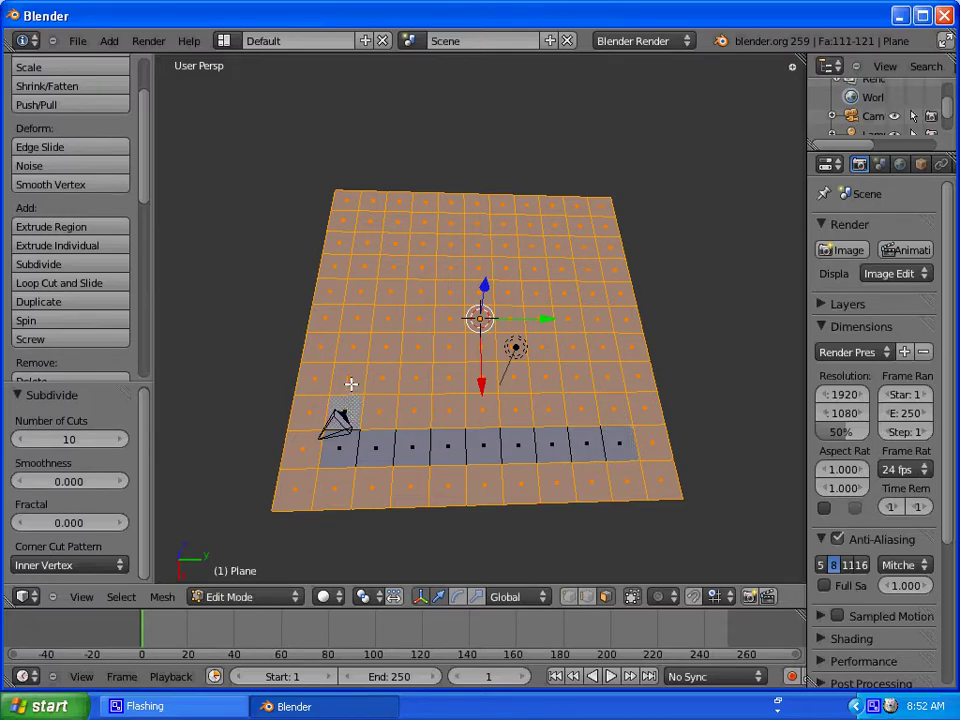
pyautogui.keyDown('shift'); pyautogui.rightClick(350, 378); pyautogui.keyUp('shift')
pyautogui.keyDown('shift'); pyautogui.rightClick(354, 347); pyautogui.keyUp('shift')
pyautogui.keyDown('shift'); pyautogui.rightClick(357, 317); pyautogui.keyUp('shift')
pyautogui.keyDown('shift'); pyautogui.rightClick(362, 289); pyautogui.keyUp('shift')
pyautogui.keyDown('shift'); pyautogui.rightClick(366, 263); pyautogui.keyUp('shift')
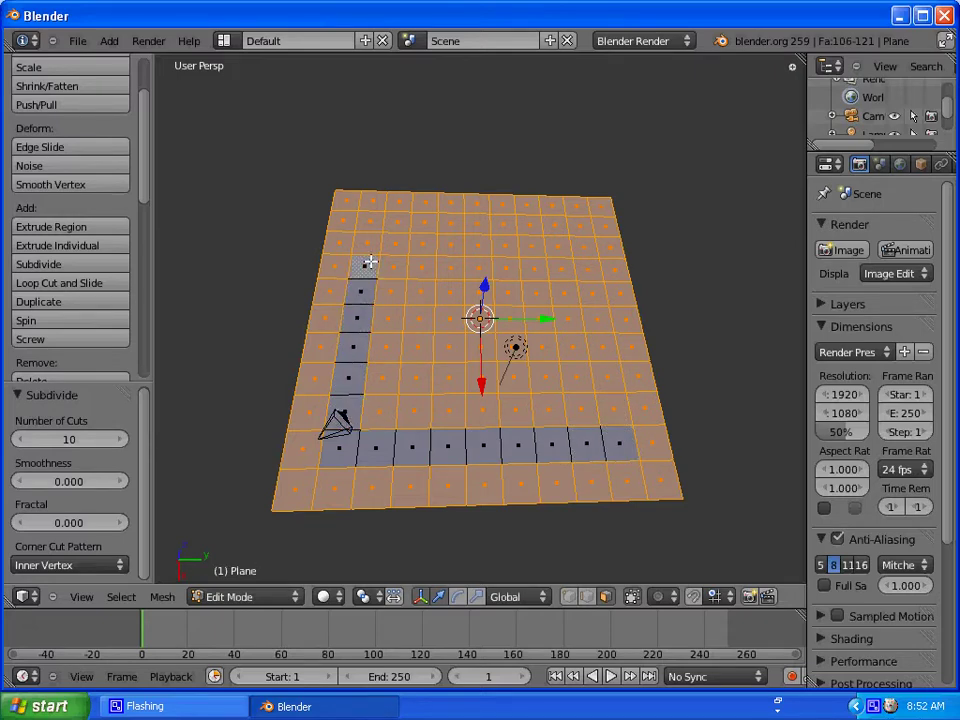
pyautogui.keyDown('shift'); pyautogui.rightClick(369, 241); pyautogui.keyUp('shift')
pyautogui.keyDown('shift'); pyautogui.rightClick(372, 219); pyautogui.keyUp('shift')
pyautogui.keyDown('shift'); pyautogui.rightClick(406, 222); pyautogui.keyUp('shift')
pyautogui.keyDown('shift'); pyautogui.rightClick(425, 222); pyautogui.keyUp('shift')
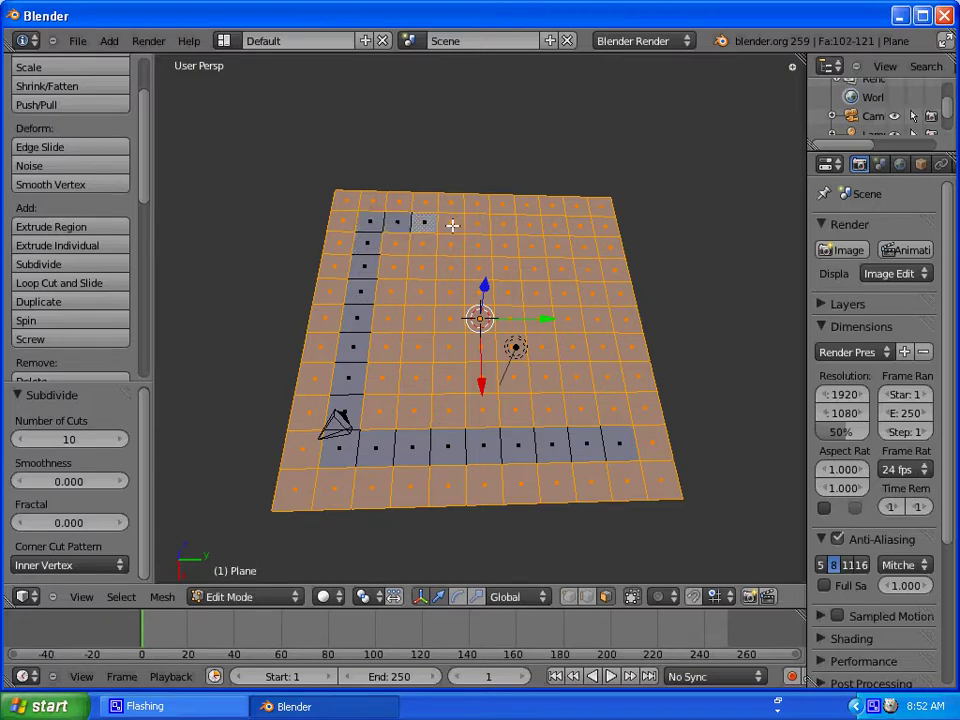
pyautogui.keyDown('shift'); pyautogui.rightClick(451, 222); pyautogui.keyUp('shift')
pyautogui.keyDown('shift'); pyautogui.rightClick(477, 223); pyautogui.keyUp('shift')
pyautogui.keyDown('shift'); pyautogui.rightClick(504, 223); pyautogui.keyUp('shift')
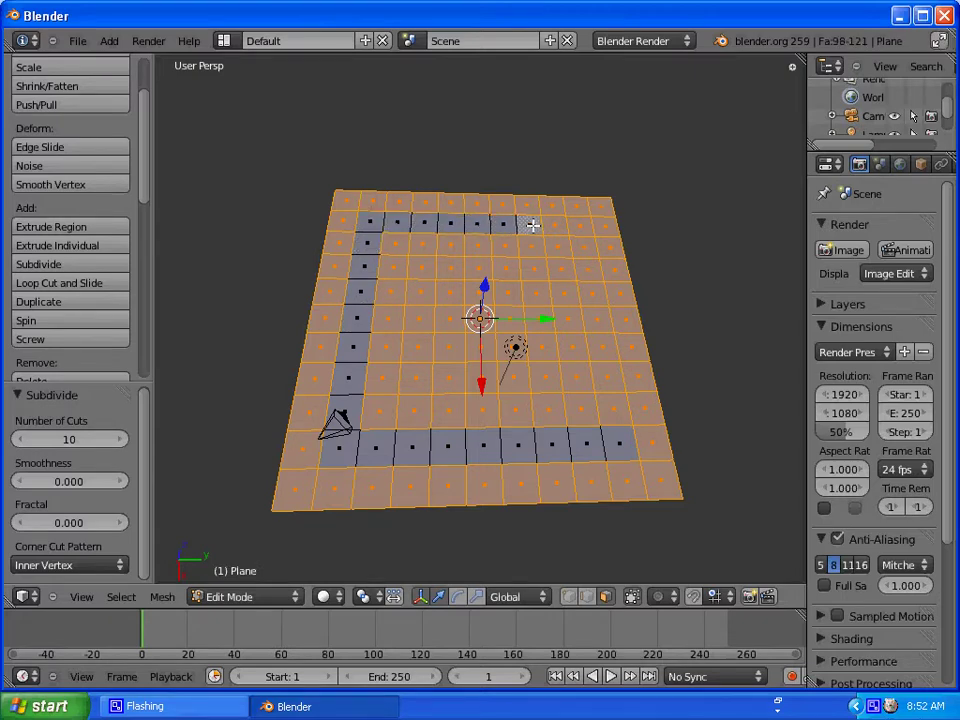
pyautogui.keyDown('shift'); pyautogui.rightClick(530, 223); pyautogui.keyUp('shift')
pyautogui.keyDown('shift'); pyautogui.rightClick(556, 223); pyautogui.keyUp('shift')
pyautogui.keyDown('shift'); pyautogui.rightClick(580, 225); pyautogui.keyUp('shift')
# Deselect the right-hand column of corridor faces
pyautogui.keyDown('shift'); pyautogui.rightClick(587, 245); pyautogui.keyUp('shift')
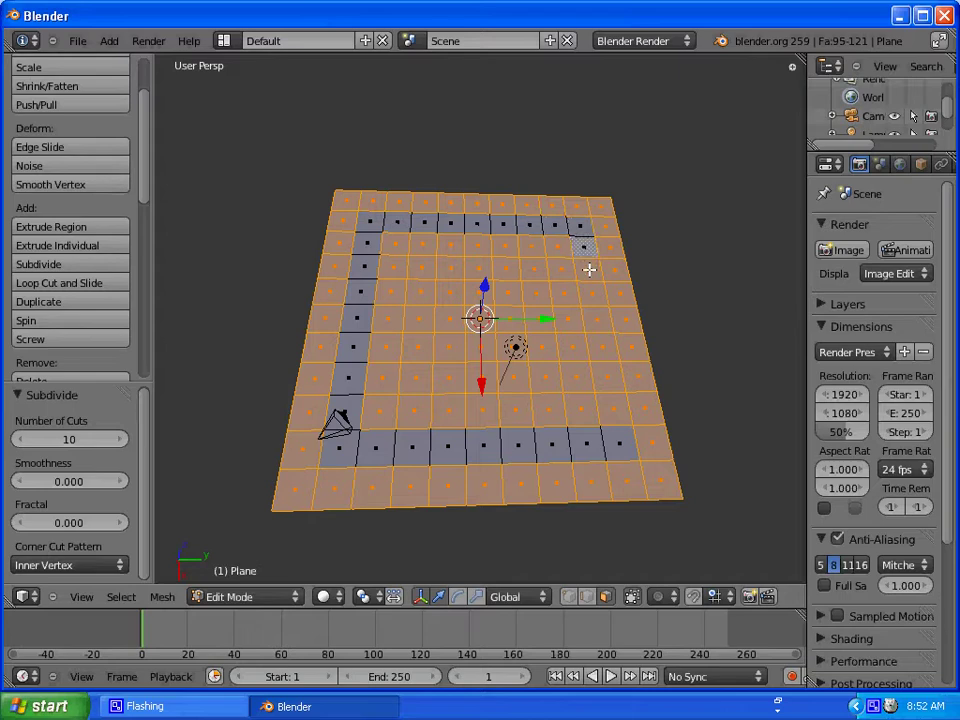
pyautogui.keyDown('shift'); pyautogui.rightClick(590, 269); pyautogui.keyUp('shift')
pyautogui.keyDown('shift'); pyautogui.rightClick(594, 294); pyautogui.keyUp('shift')
pyautogui.keyDown('shift'); pyautogui.rightClick(598, 318); pyautogui.keyUp('shift')
pyautogui.keyDown('shift'); pyautogui.rightClick(605, 344); pyautogui.keyUp('shift')
pyautogui.keyDown('shift'); pyautogui.rightClick(606, 380); pyautogui.keyUp('shift')
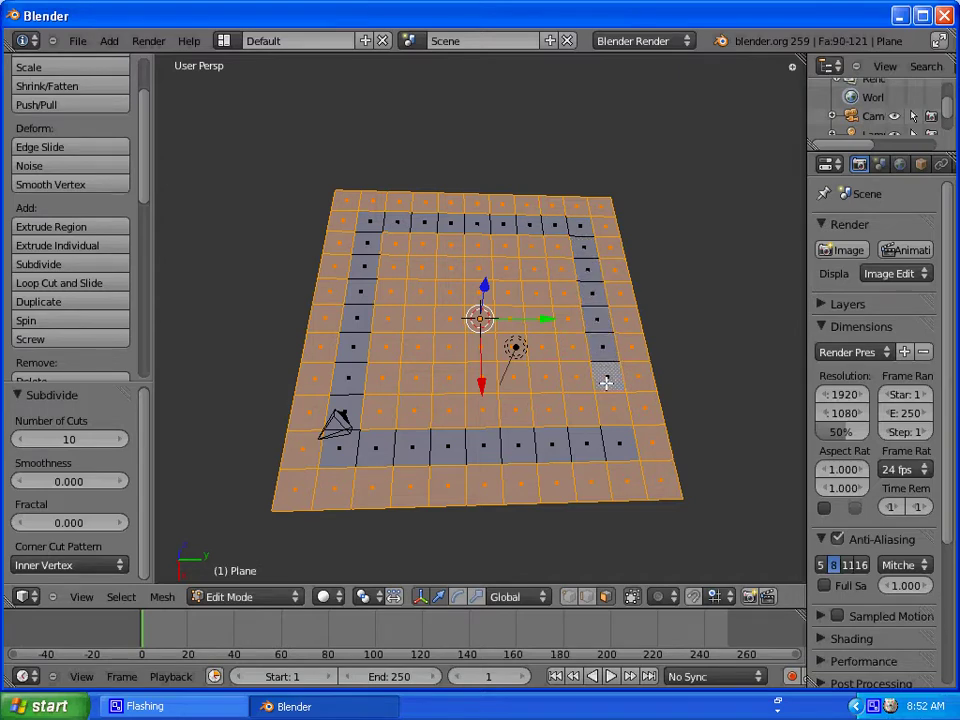
pyautogui.keyDown('shift'); pyautogui.rightClick(611, 404); pyautogui.keyUp('shift')
# Deselect the middle corridor faces running up past the centre
pyautogui.keyDown('shift'); pyautogui.rightClick(484, 414); pyautogui.keyUp('shift')
pyautogui.keyDown('shift'); pyautogui.rightClick(482, 381); pyautogui.keyUp('shift')
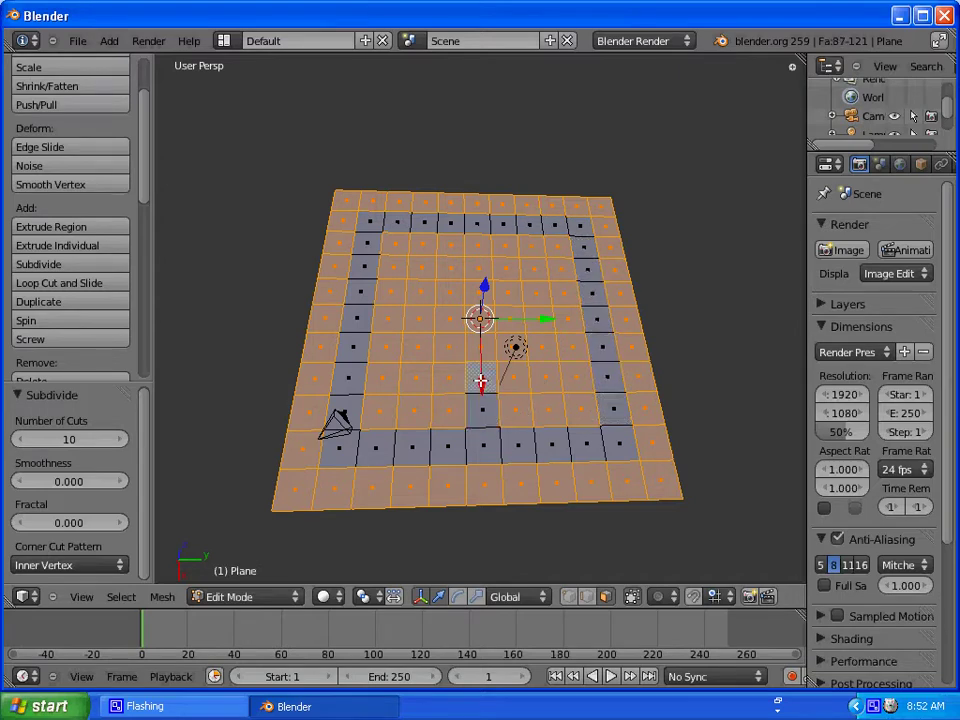
pyautogui.keyDown('shift'); pyautogui.rightClick(482, 353); pyautogui.keyUp('shift')
pyautogui.keyDown('shift'); pyautogui.rightClick(481, 322); pyautogui.keyUp('shift')
pyautogui.keyDown('shift'); pyautogui.rightClick(481, 295); pyautogui.keyUp('shift')
pyautogui.keyDown('shift'); pyautogui.rightClick(482, 268); pyautogui.keyUp('shift')
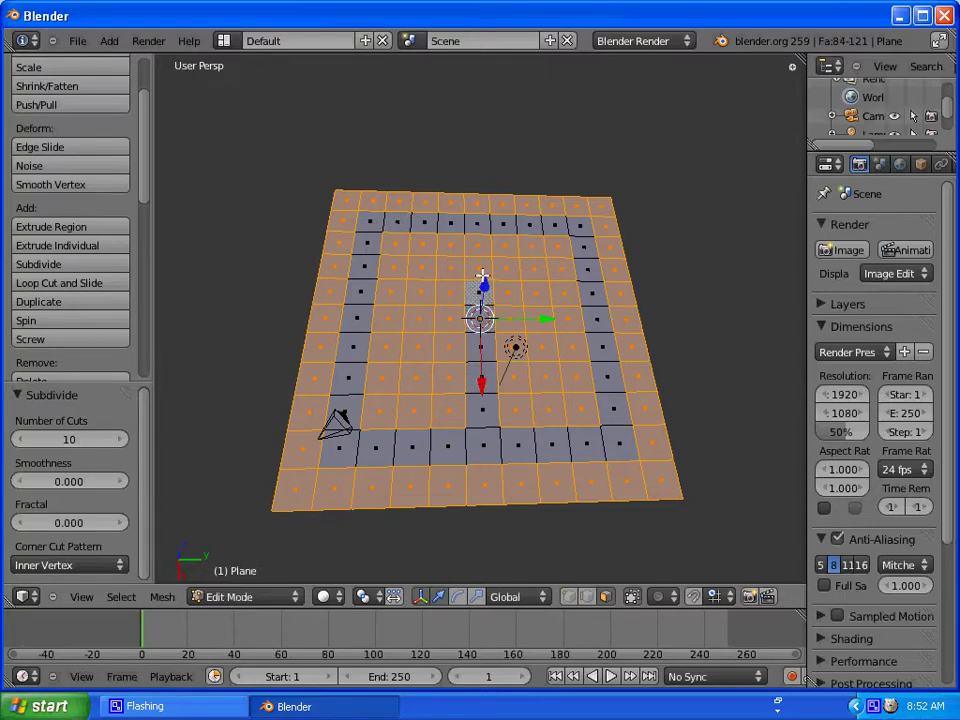
pyautogui.keyDown('shift'); pyautogui.rightClick(483, 244); pyautogui.keyUp('shift')
# Deselect the corridor faces branching right of the middle corridor
pyautogui.keyDown('shift'); pyautogui.rightClick(508, 268); pyautogui.keyUp('shift')
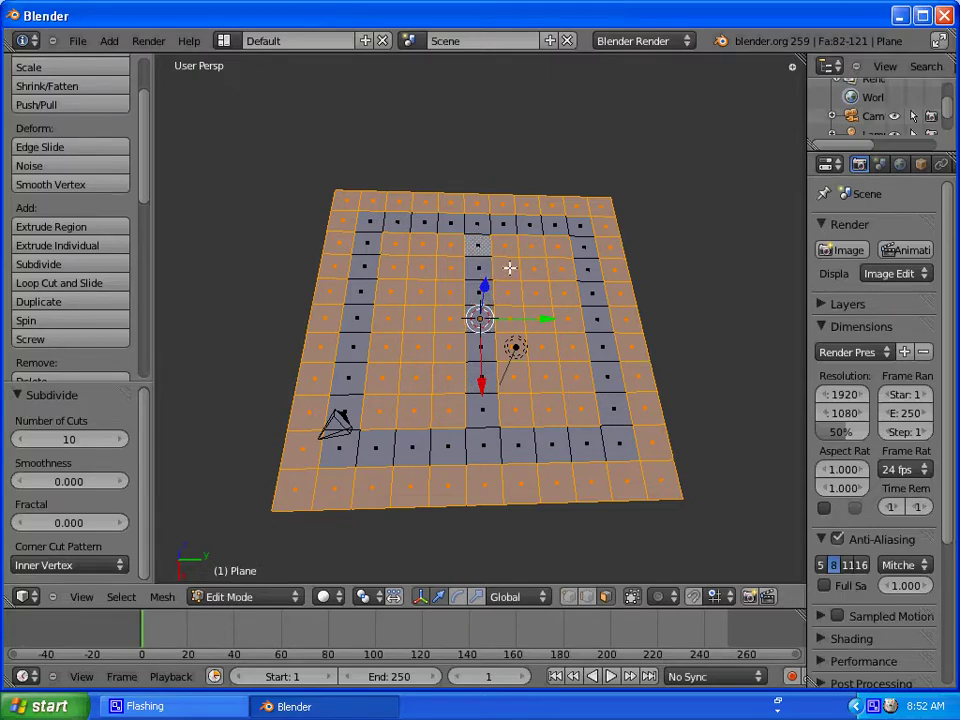
pyautogui.keyDown('shift'); pyautogui.rightClick(506, 246); pyautogui.keyUp('shift')
pyautogui.keyDown('shift'); pyautogui.rightClick(509, 294); pyautogui.keyUp('shift')
pyautogui.keyDown('shift'); pyautogui.rightClick(537, 294); pyautogui.keyUp('shift')
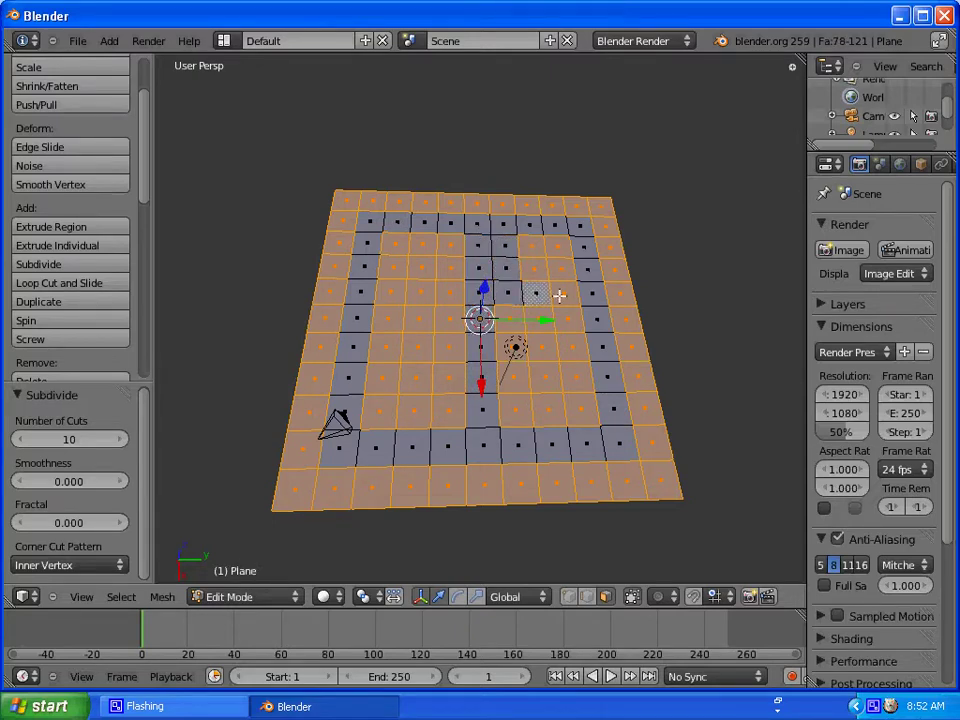
pyautogui.keyDown('shift'); pyautogui.rightClick(563, 295); pyautogui.keyUp('shift')
pyautogui.keyDown('shift'); pyautogui.rightClick(568, 345); pyautogui.keyUp('shift')
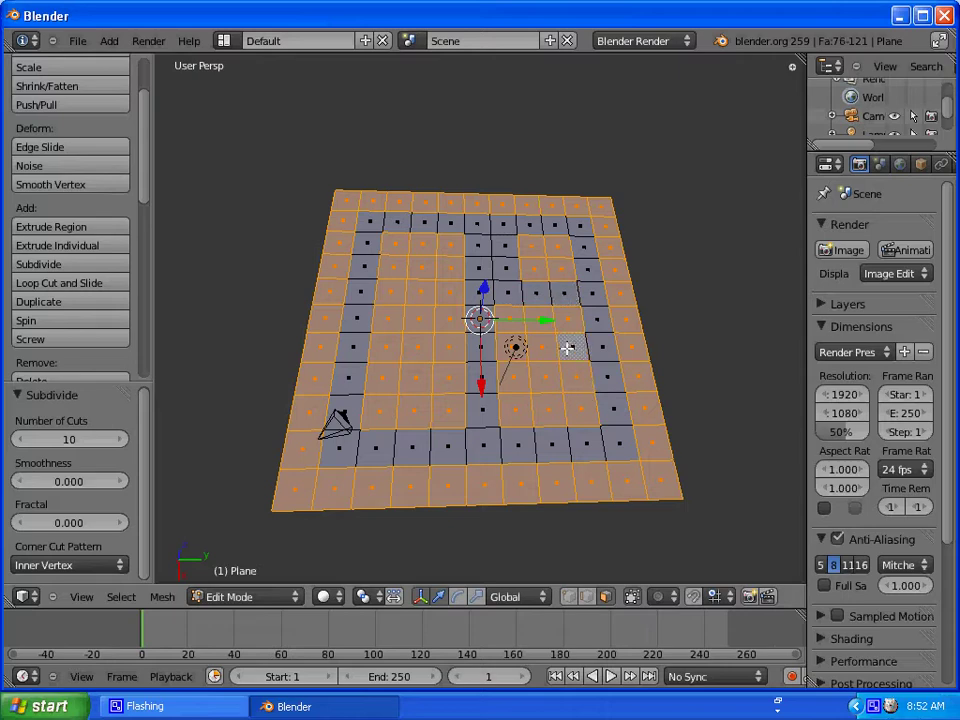
pyautogui.keyDown('shift'); pyautogui.rightClick(541, 347); pyautogui.keyUp('shift')
pyautogui.keyDown('shift'); pyautogui.rightClick(515, 350); pyautogui.keyUp('shift')
pyautogui.keyDown('shift'); pyautogui.rightClick(548, 380); pyautogui.keyUp('shift')
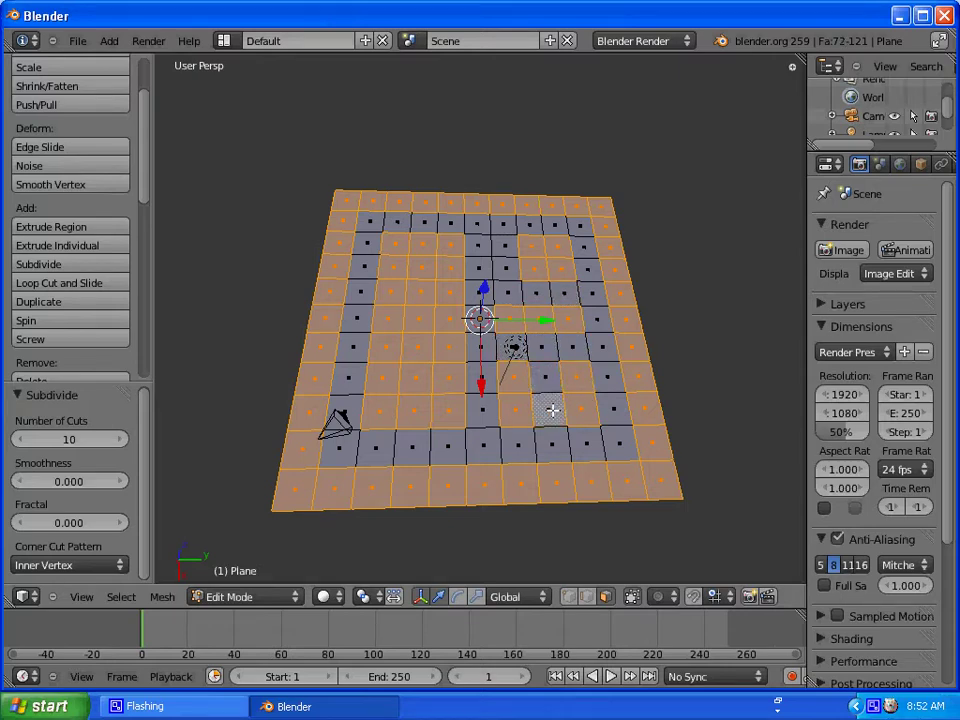
# Deselect the corridor faces left of centre and in the upper-left area
pyautogui.keyDown('shift'); pyautogui.rightClick(416, 380); pyautogui.keyUp('shift')
pyautogui.keyDown('shift'); pyautogui.rightClick(421, 415); pyautogui.keyUp('shift')
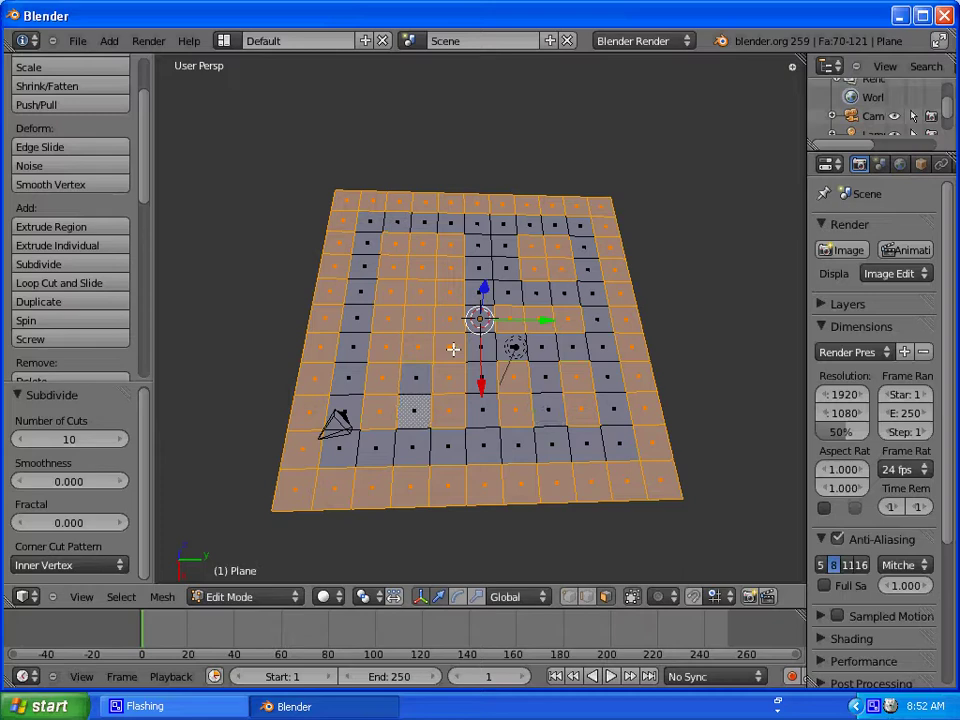
pyautogui.keyDown('shift'); pyautogui.rightClick(452, 347); pyautogui.keyUp('shift')
pyautogui.keyDown('shift'); pyautogui.rightClick(421, 346); pyautogui.keyUp('shift')
pyautogui.keyDown('shift'); pyautogui.rightClick(393, 346); pyautogui.keyUp('shift')
pyautogui.keyDown('shift'); pyautogui.rightClick(417, 317); pyautogui.keyUp('shift')
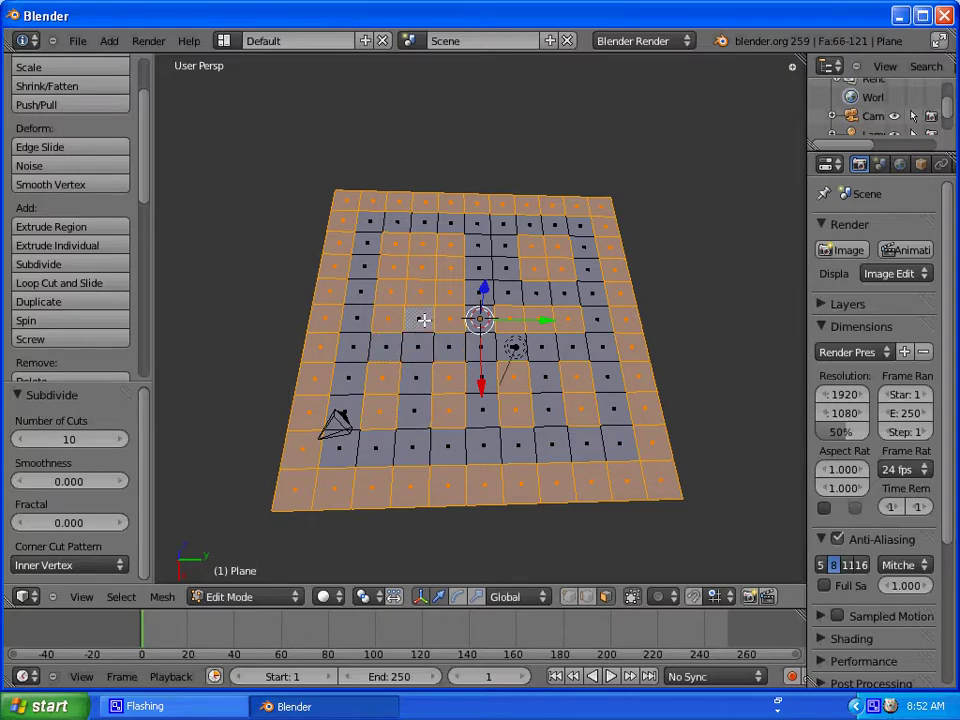
pyautogui.keyDown('shift'); pyautogui.rightClick(420, 291); pyautogui.keyUp('shift')
pyautogui.keyDown('shift'); pyautogui.rightClick(422, 264); pyautogui.keyUp('shift')
pyautogui.keyDown('shift'); pyautogui.rightClick(420, 262); pyautogui.keyUp('shift')
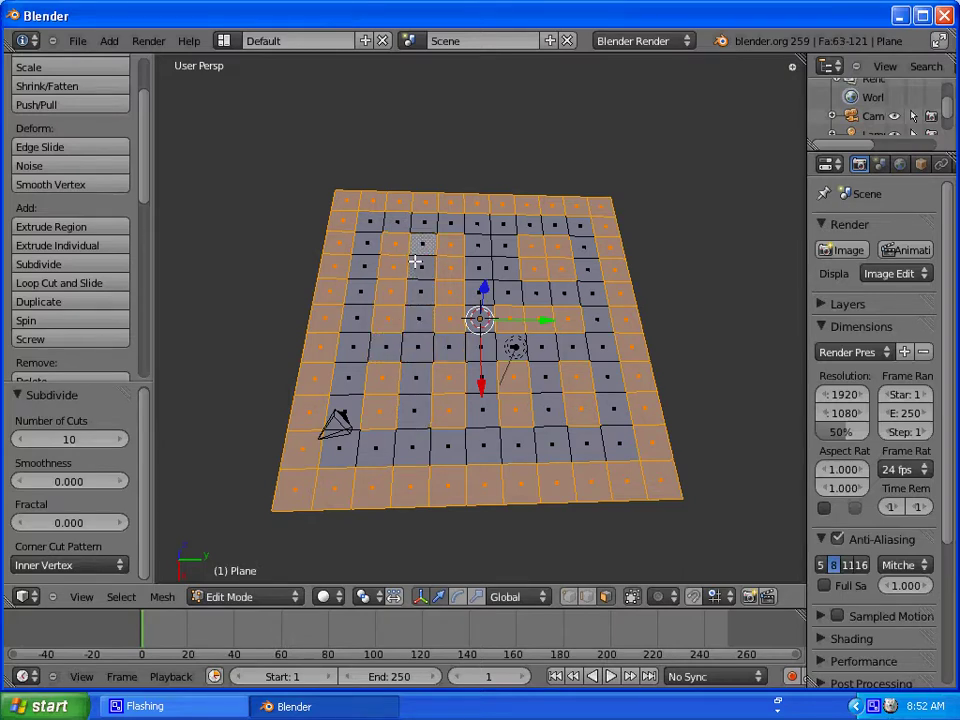
pyautogui.keyDown('shift'); pyautogui.rightClick(392, 266); pyautogui.keyUp('shift')
pyautogui.keyDown('shift'); pyautogui.rightClick(391, 289); pyautogui.keyUp('shift')
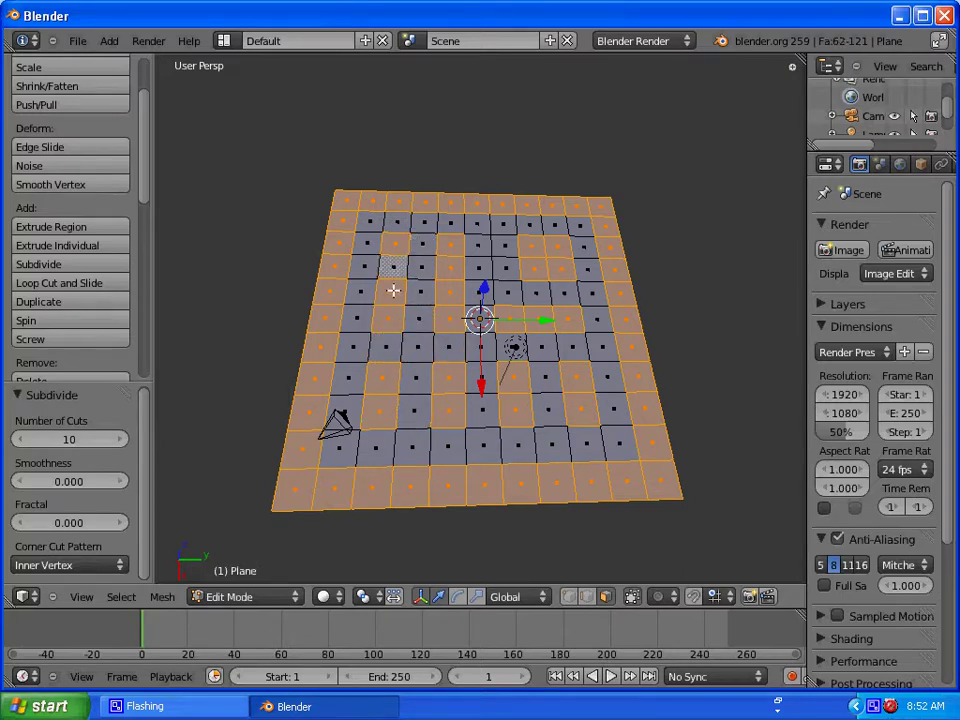
pyautogui.keyDown('shift'); pyautogui.rightClick(449, 268); pyautogui.keyUp('shift')
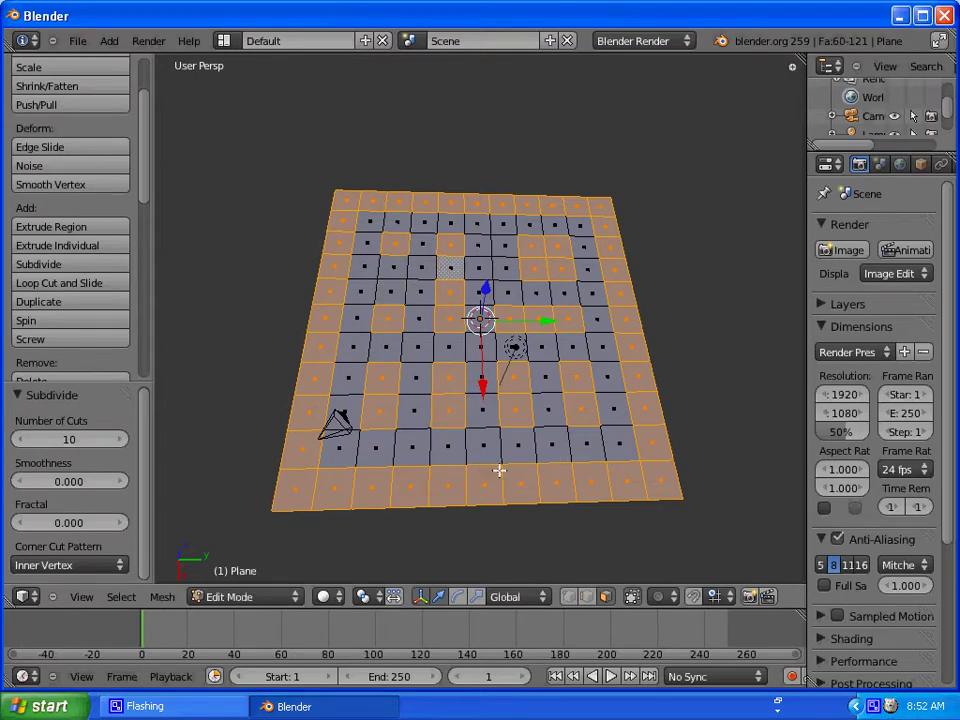
# From Front view, extrude the 60 selected wall faces 2 units upward
pyautogui.moveTo(499, 470); pyautogui.dragTo(498, 348, button='middle')
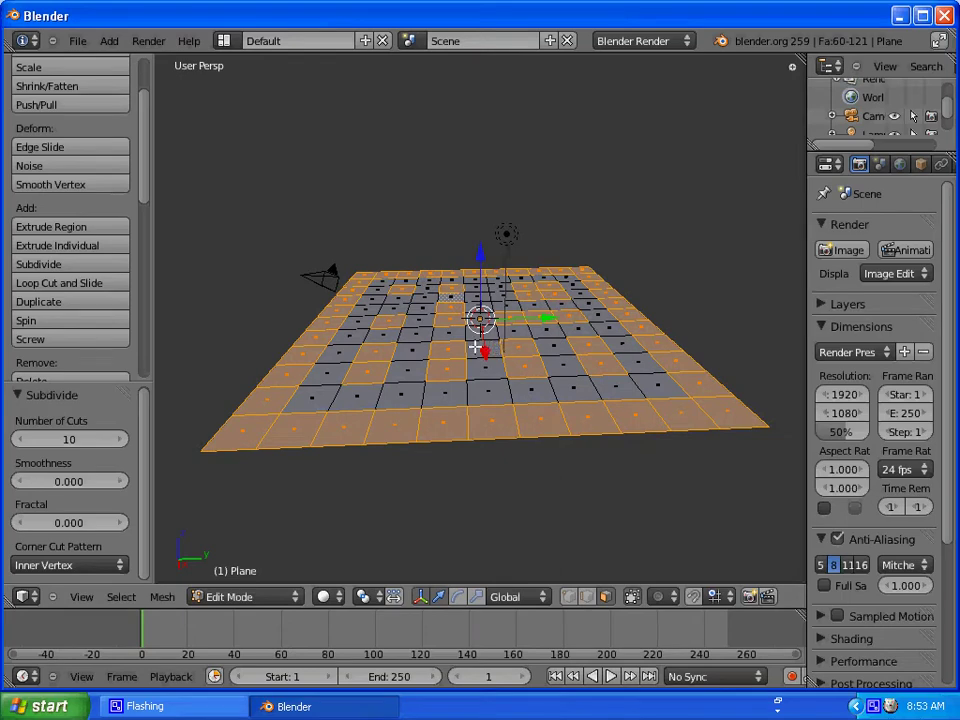
pyautogui.moveTo(488, 354); pyautogui.dragTo(490, 445, button='middle')
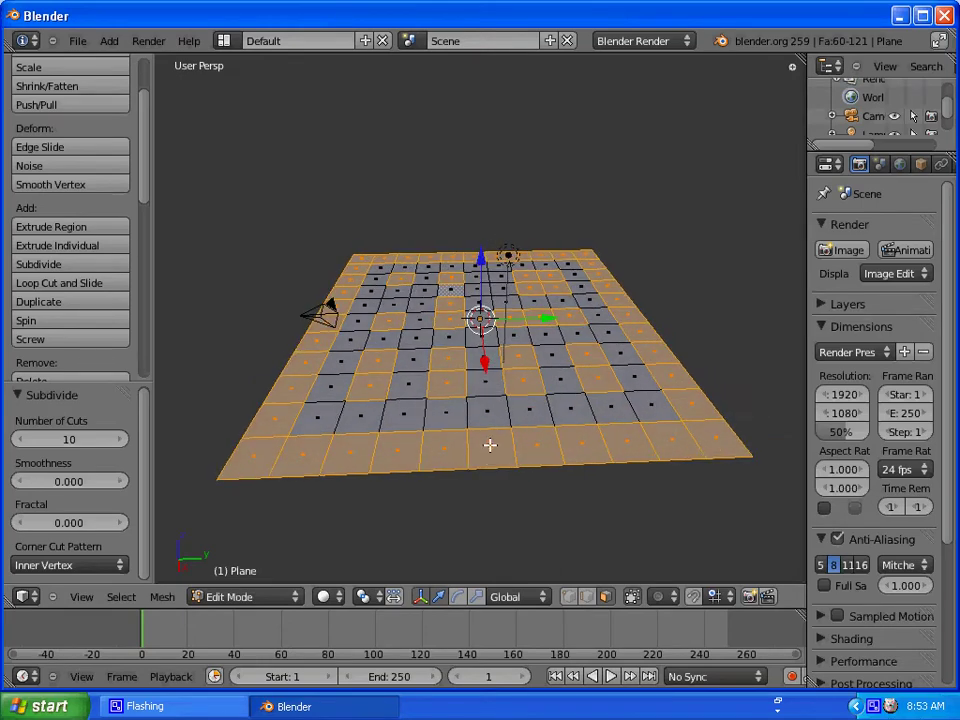
pyautogui.press('KP_1')
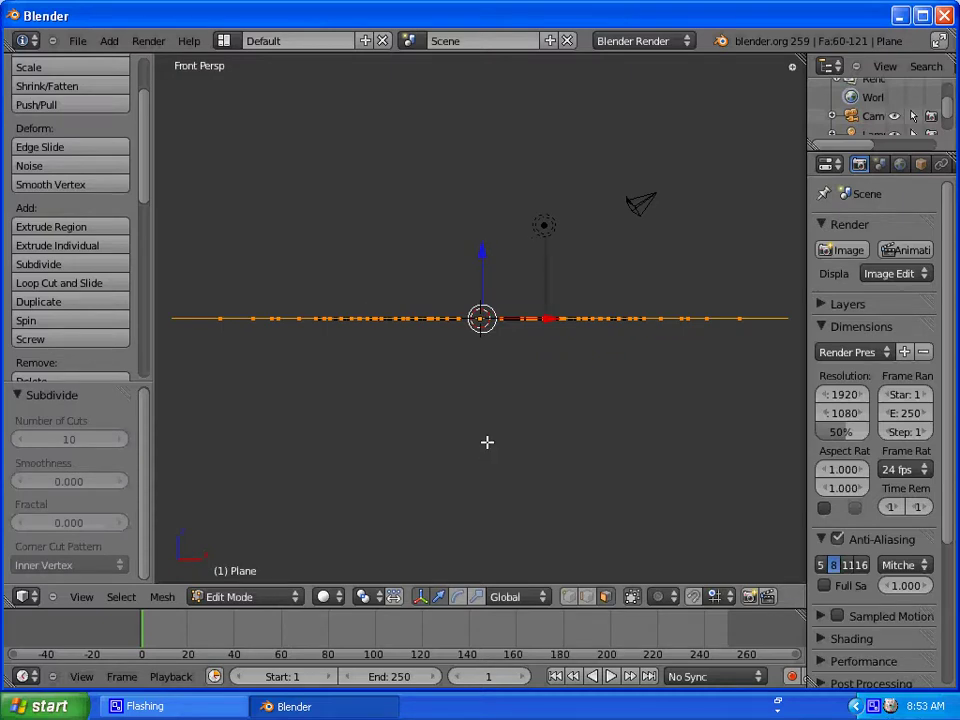
pyautogui.press('e')
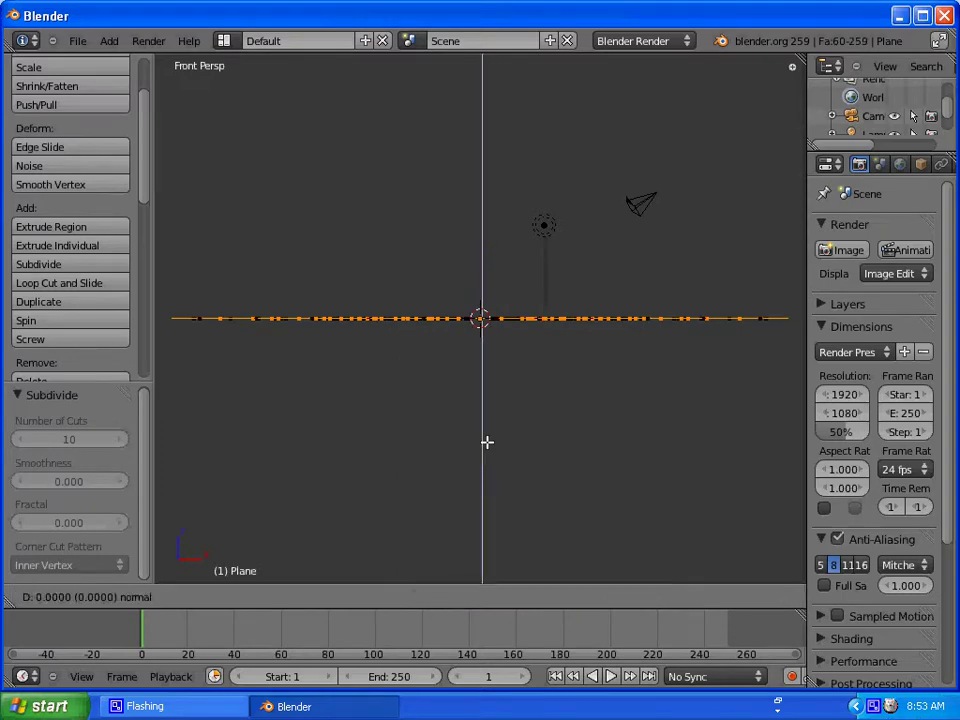
pyautogui.press('2')
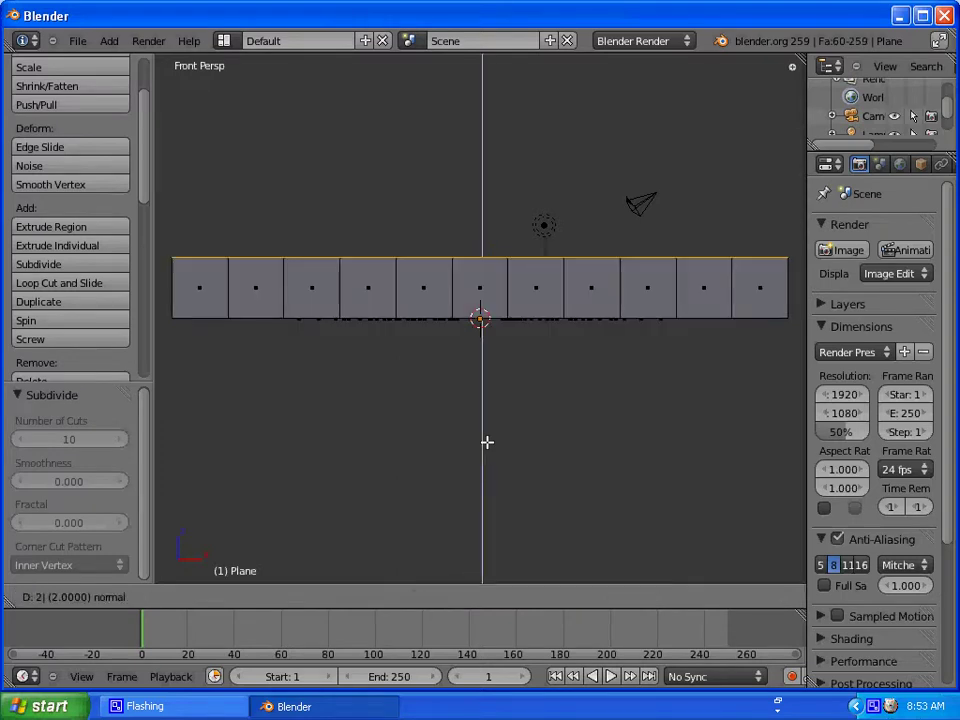
pyautogui.press('Return')
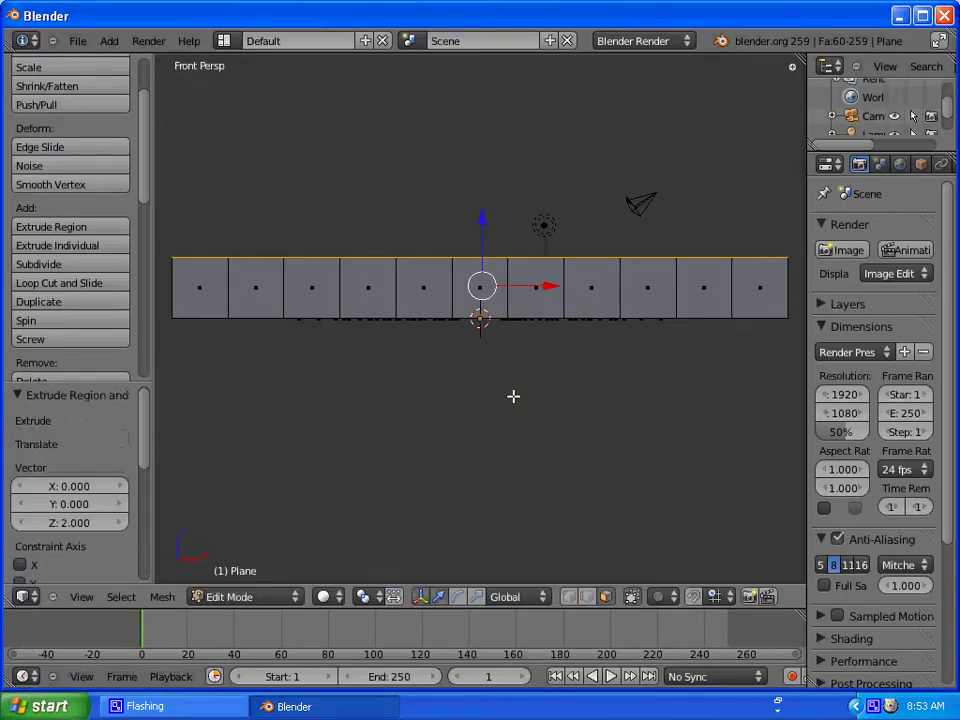
pyautogui.moveTo(514, 396); pyautogui.dragTo(459, 474, button='middle')
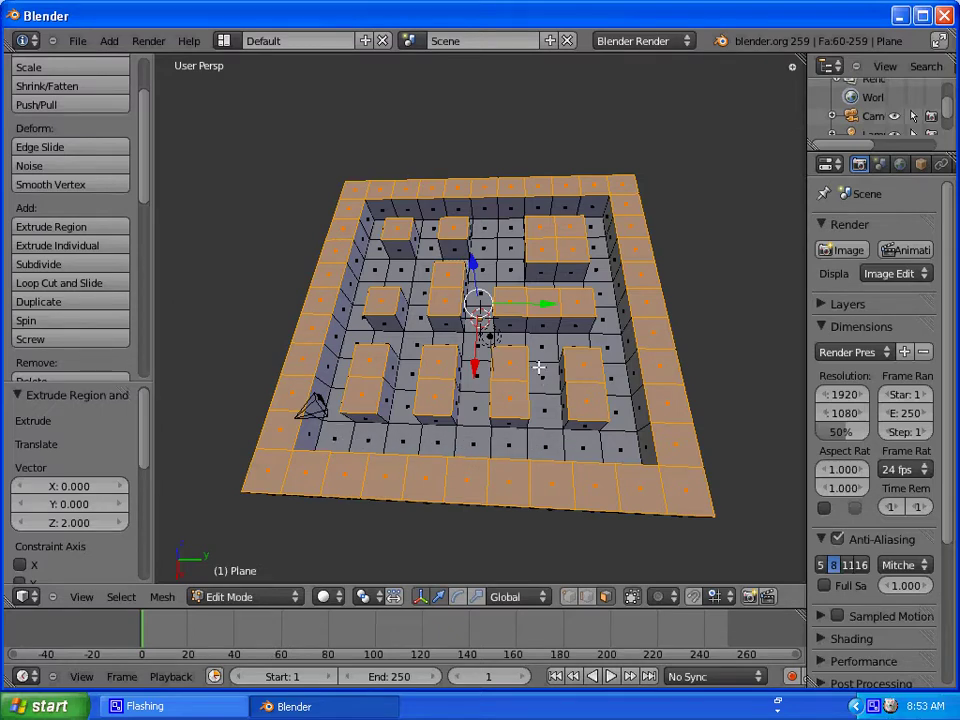
pyautogui.moveTo(538, 369); pyautogui.dragTo(508, 371, button='middle')
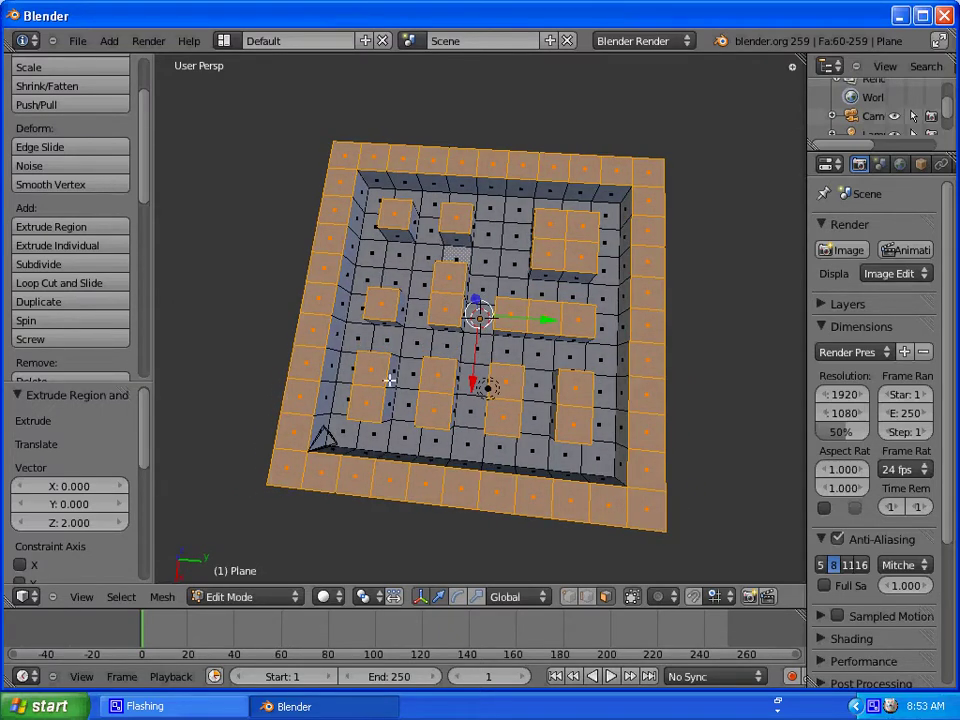
pyautogui.moveTo(433, 439); pyautogui.dragTo(530, 409, button='middle')
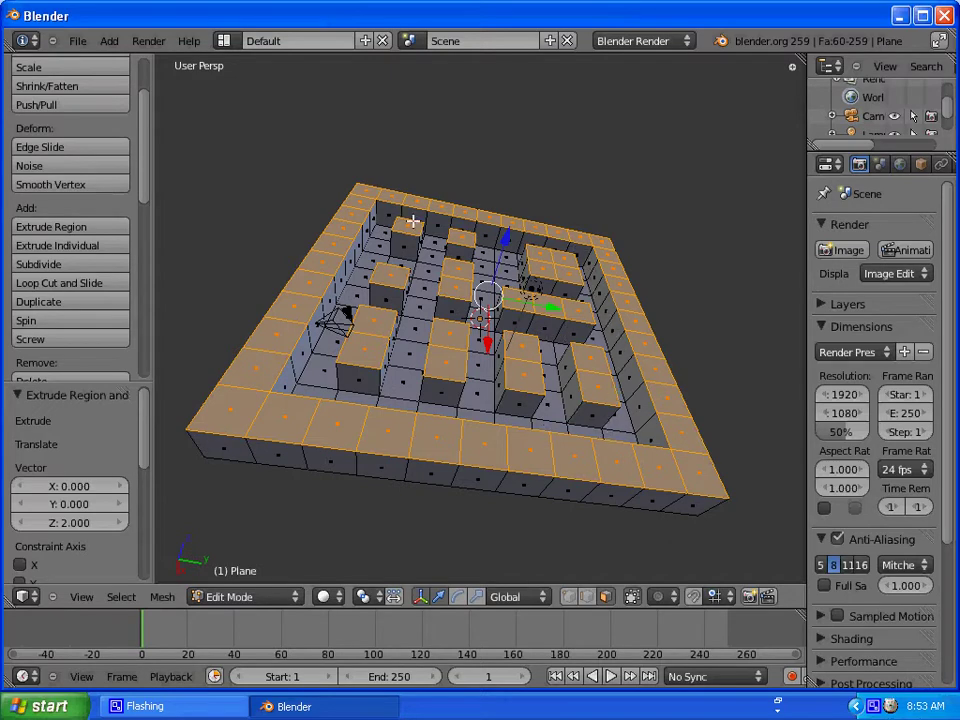
pyautogui.moveTo(448, 321); pyautogui.dragTo(407, 369, button='middle')
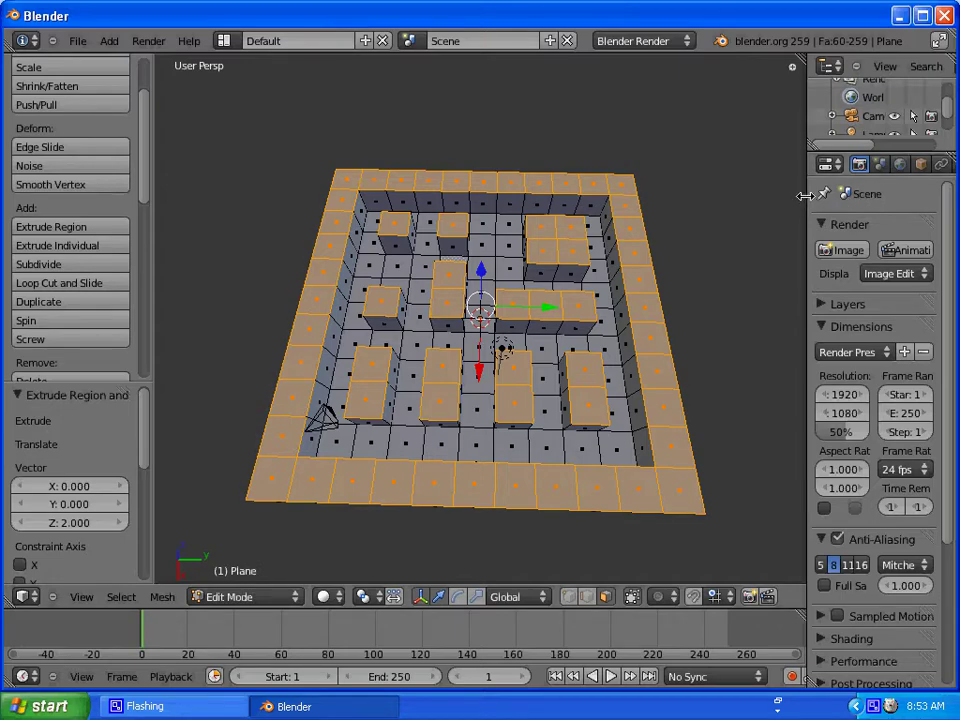
# Add a new material, Material.001, to the maze with a blue diffuse colour
pyautogui.moveTo(804, 197); pyautogui.dragTo(690, 197)
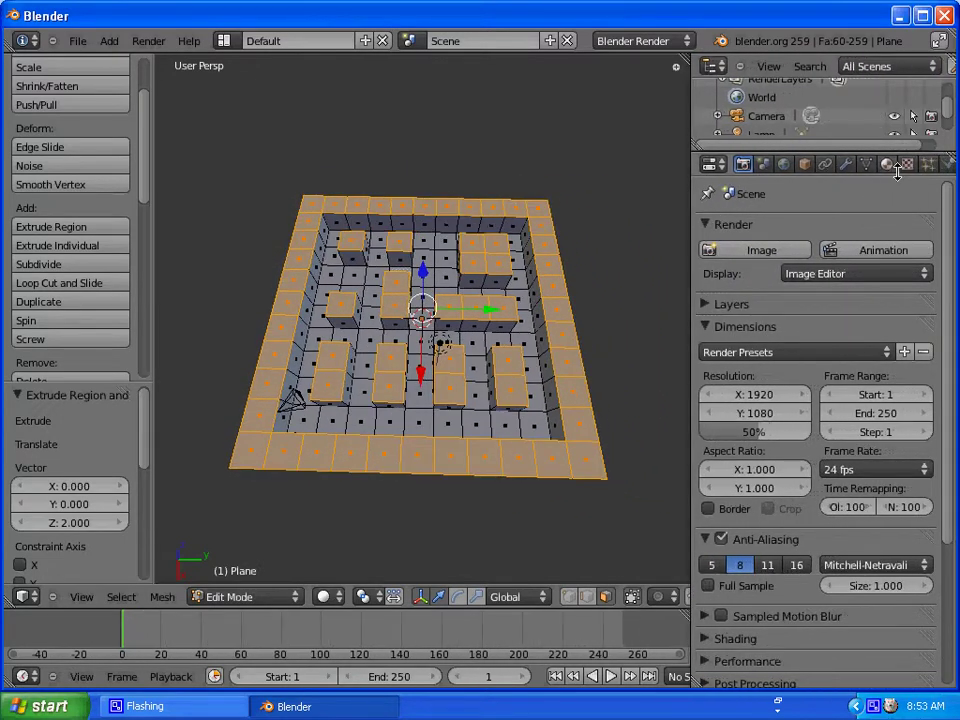
pyautogui.click(887, 167)
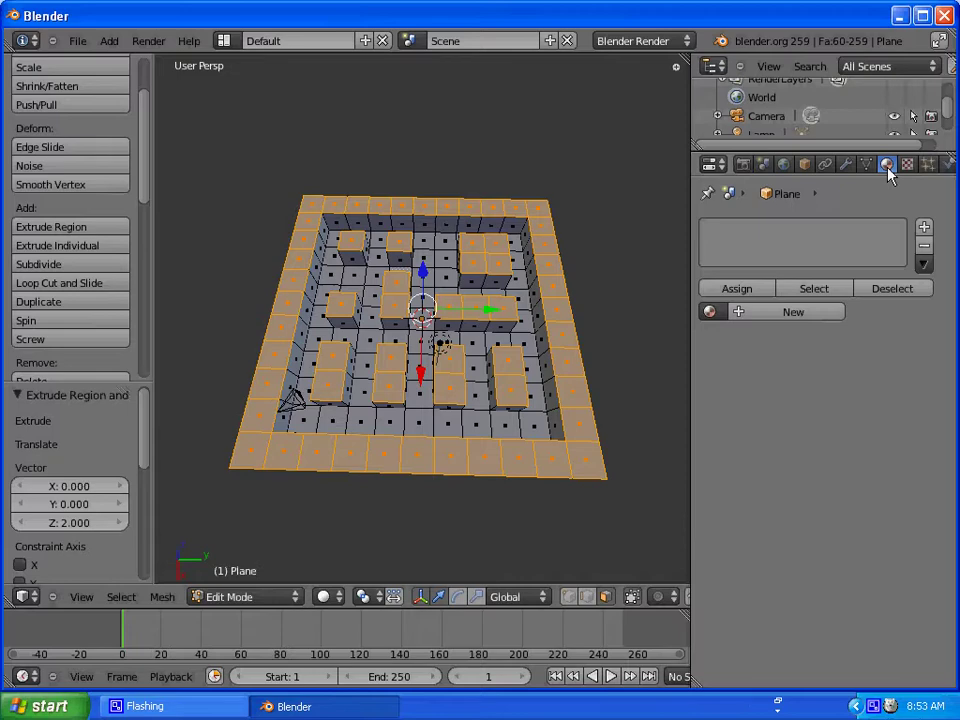
pyautogui.click(790, 312)
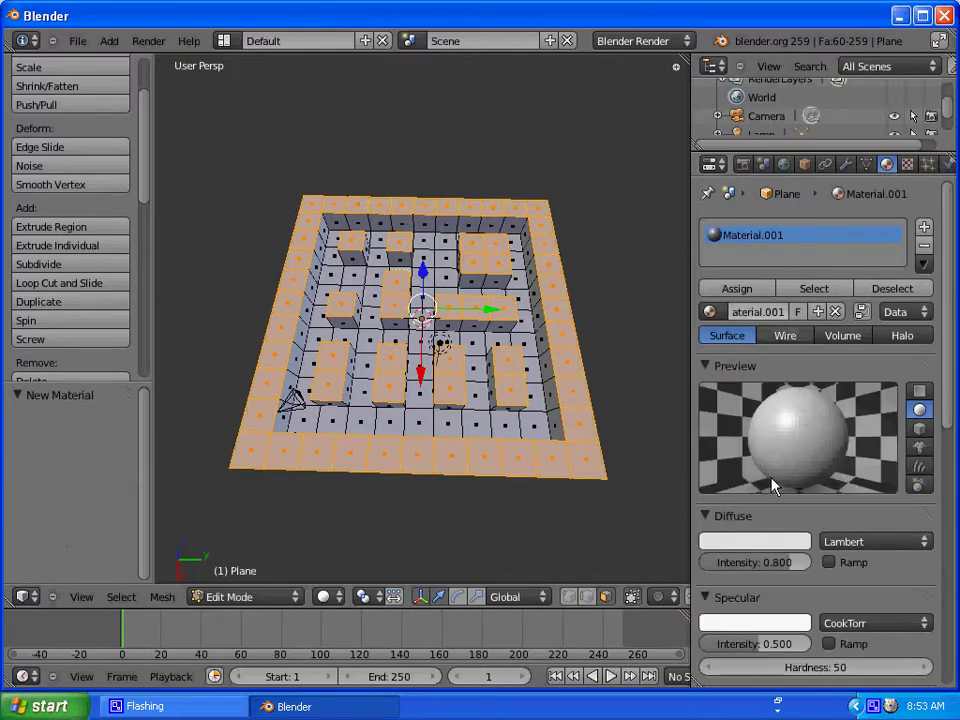
pyautogui.click(742, 543)
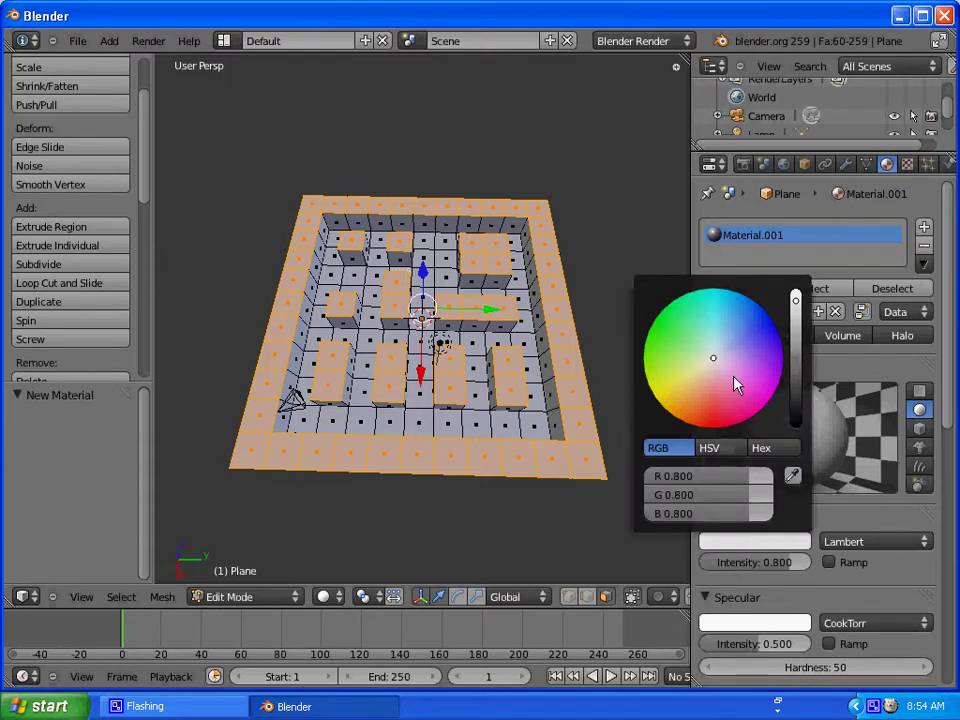
pyautogui.moveTo(727, 350); pyautogui.dragTo(790, 312)
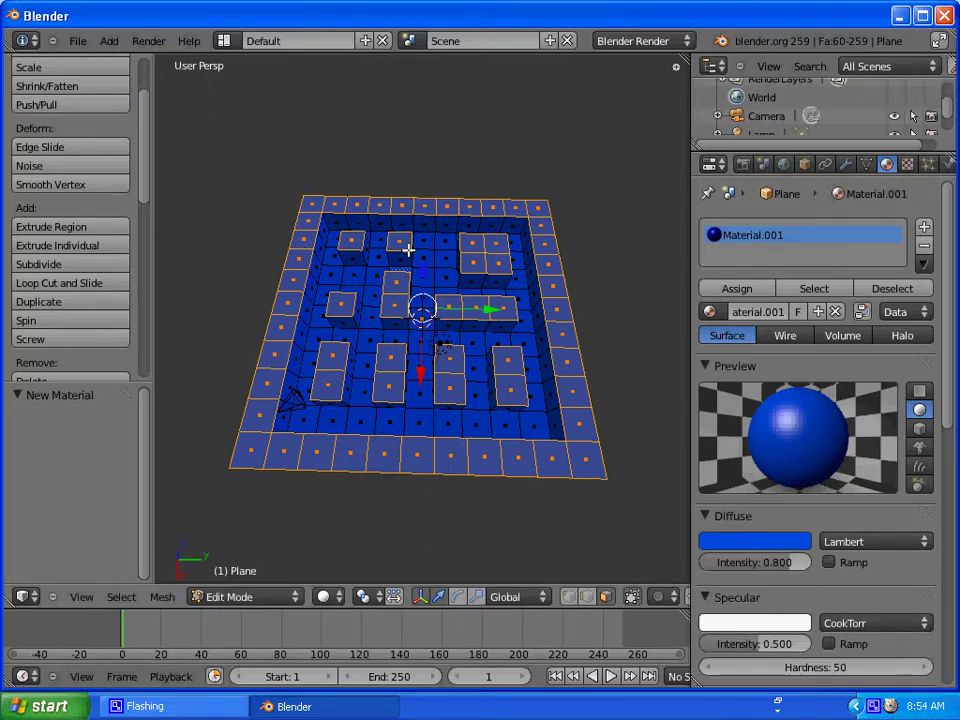
# Select eight floor faces forming a U-shaped path in the lower-left corridor
pyautogui.rightClick(307, 421)
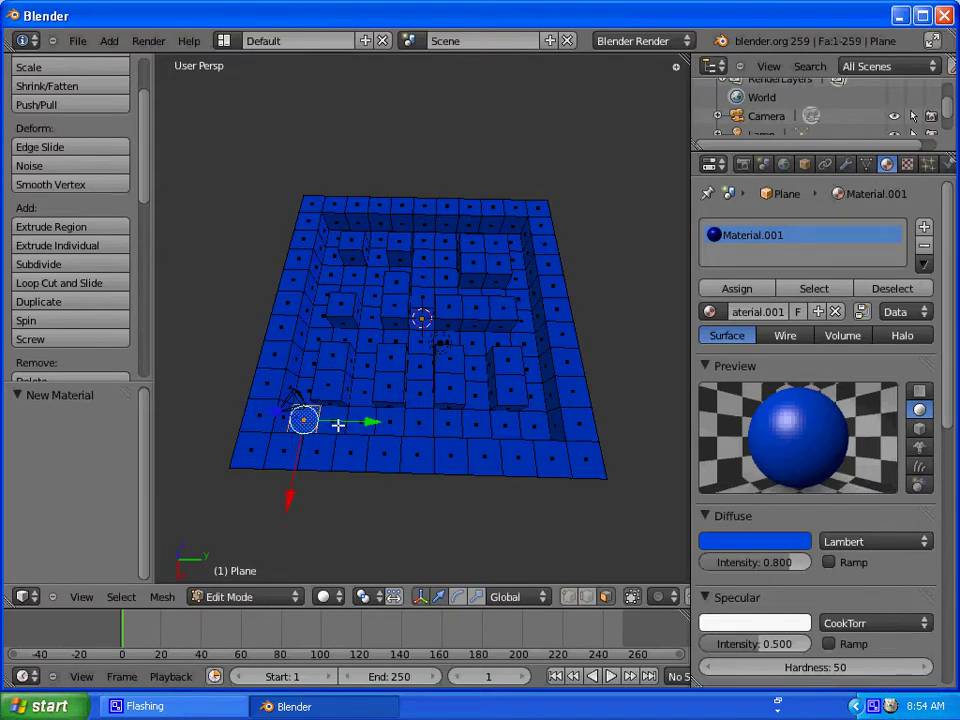
pyautogui.keyDown('shift'); pyautogui.rightClick(335, 423); pyautogui.keyUp('shift')
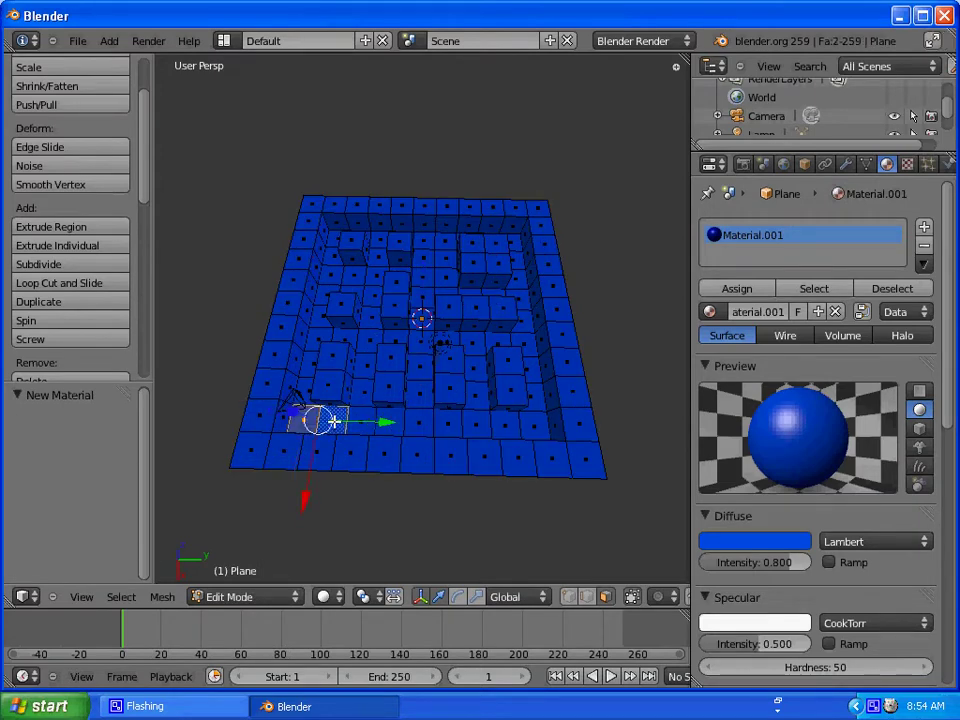
pyautogui.keyDown('shift'); pyautogui.rightClick(369, 422); pyautogui.keyUp('shift')
pyautogui.keyDown('shift'); pyautogui.rightClick(399, 422); pyautogui.keyUp('shift')
pyautogui.keyDown('shift'); pyautogui.rightClick(361, 388); pyautogui.keyUp('shift')
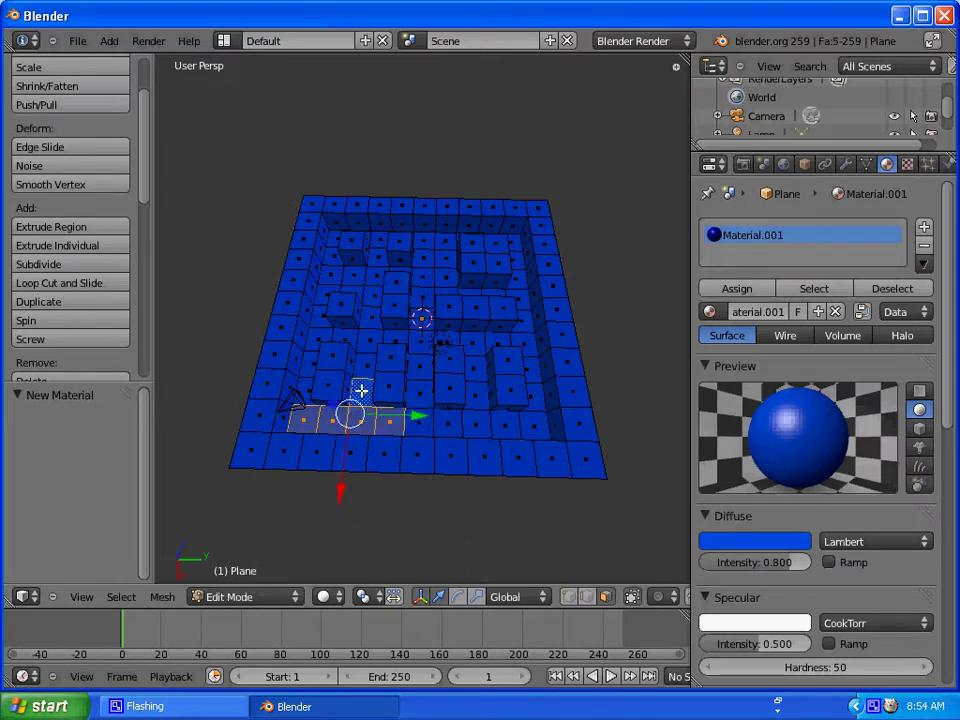
pyautogui.keyDown('shift'); pyautogui.rightClick(361, 368); pyautogui.keyUp('shift')
pyautogui.keyDown('shift'); pyautogui.rightClick(306, 390); pyautogui.keyUp('shift')
pyautogui.keyDown('shift'); pyautogui.rightClick(307, 370); pyautogui.keyUp('shift')
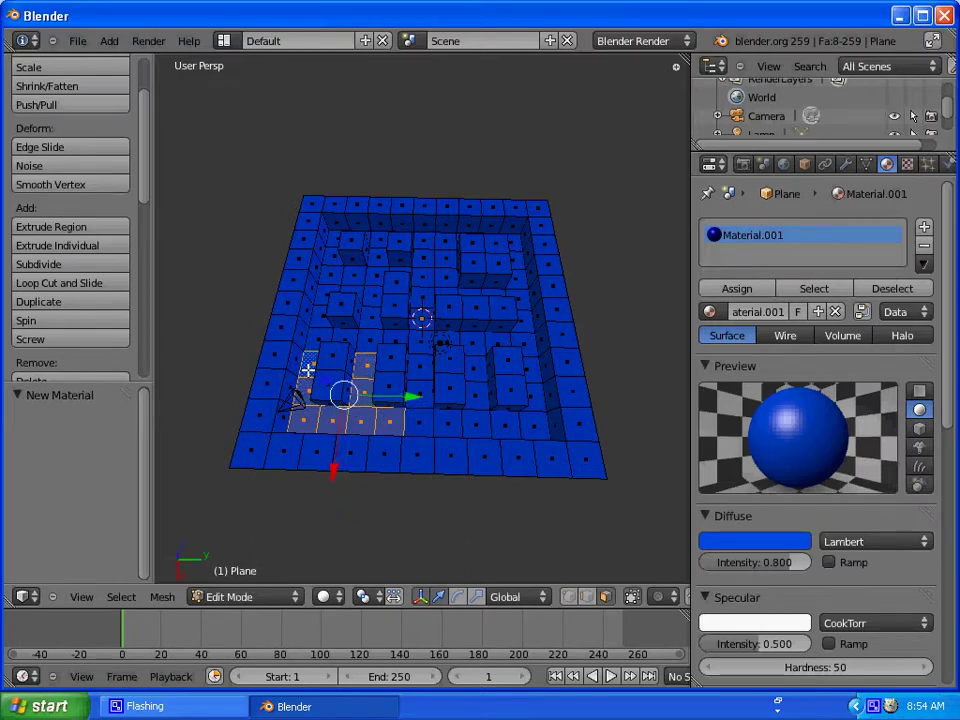
# Add a second material, Material.002, coloured light green, and assign it to those faces
pyautogui.click(926, 231)
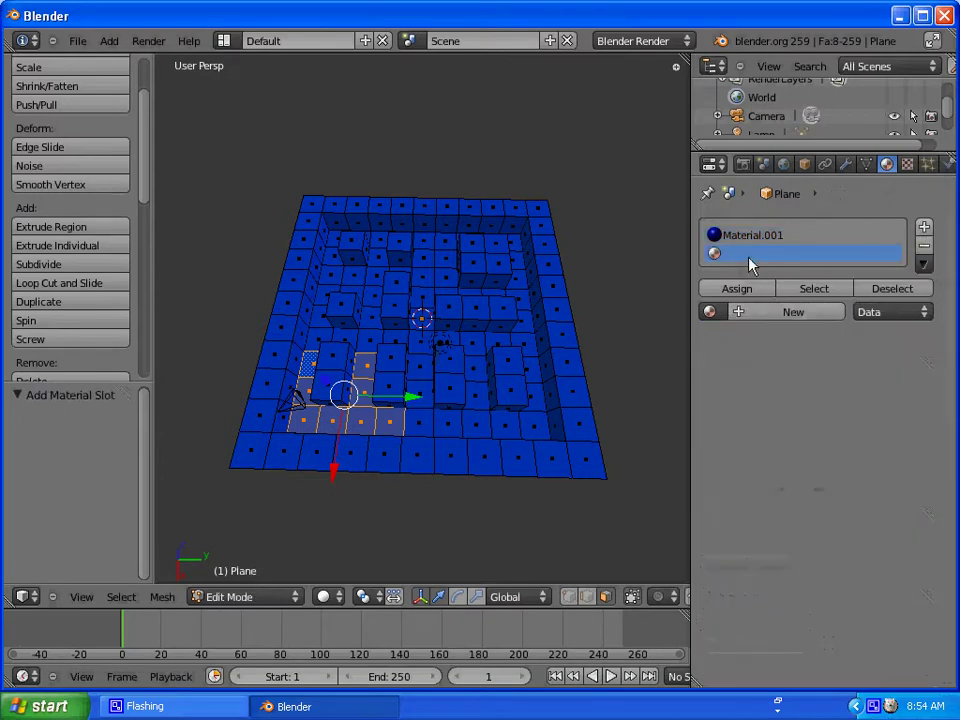
pyautogui.click(790, 314)
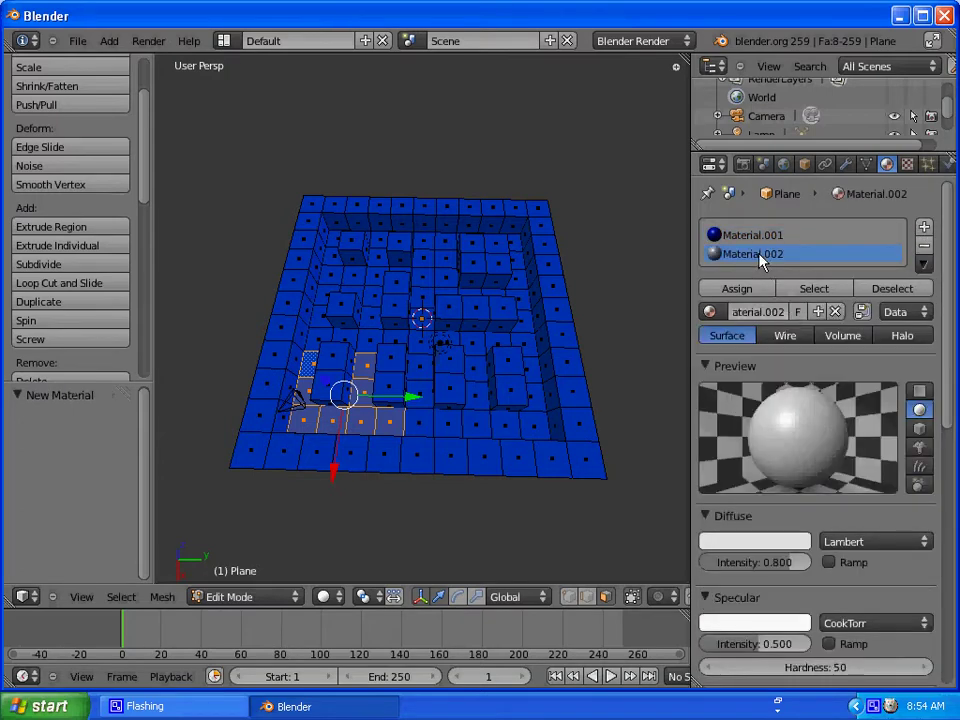
pyautogui.click(741, 550)
pyautogui.moveTo(722, 382); pyautogui.dragTo(594, 330)
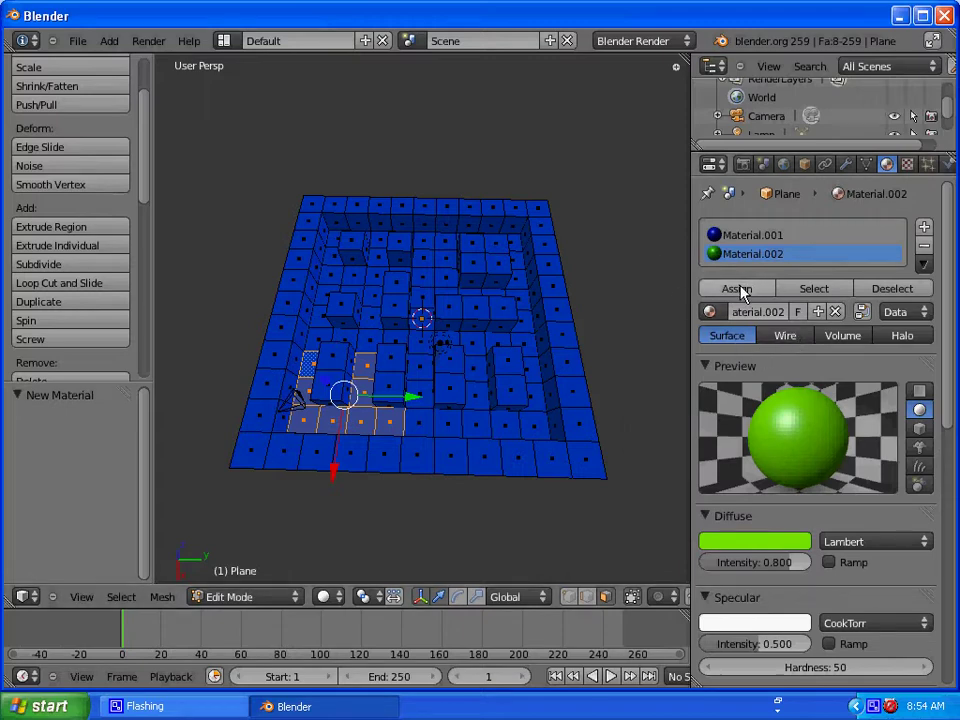
pyautogui.click(738, 289)
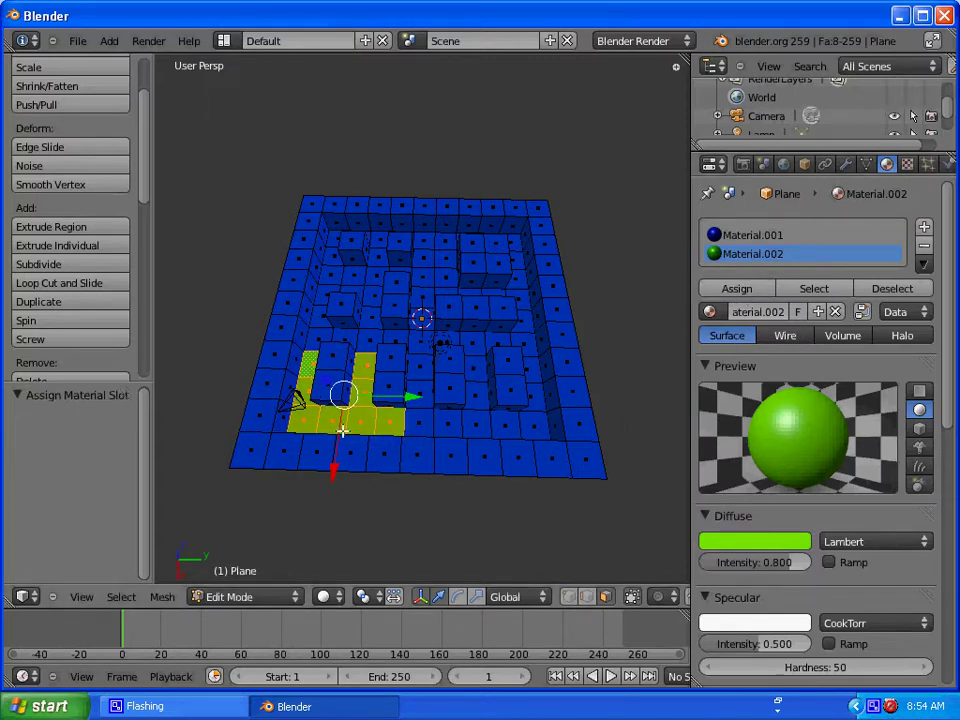
# Select the floor faces along the bottom corridor and middle columns beside the green path
pyautogui.rightClick(424, 418)
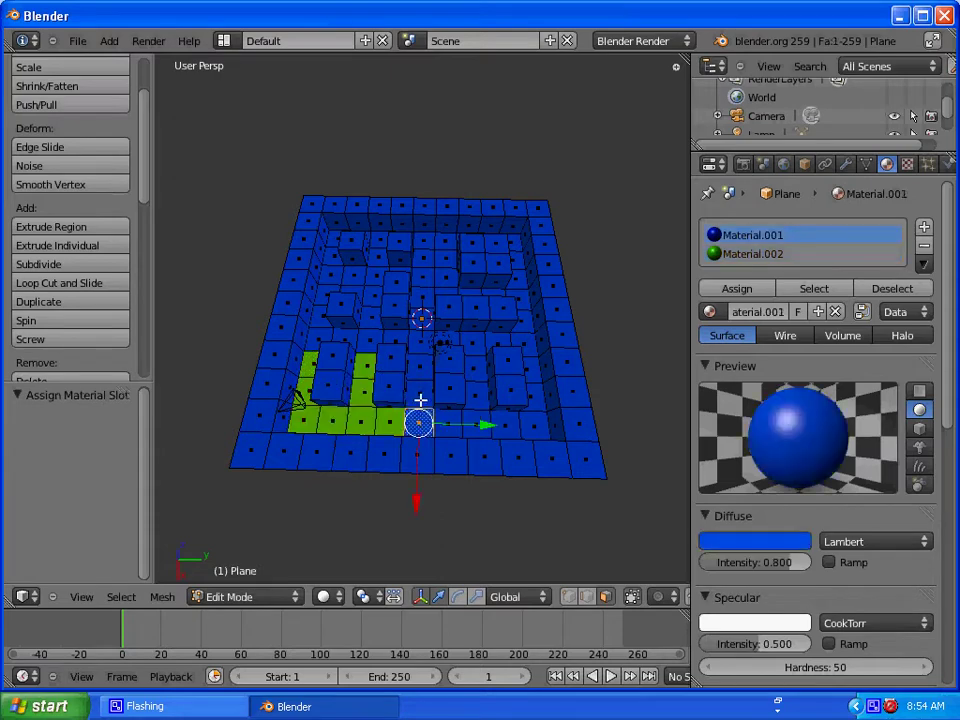
pyautogui.keyDown('shift'); pyautogui.rightClick(421, 370); pyautogui.keyUp('shift')
pyautogui.keyDown('shift'); pyautogui.rightClick(455, 424); pyautogui.keyUp('shift')
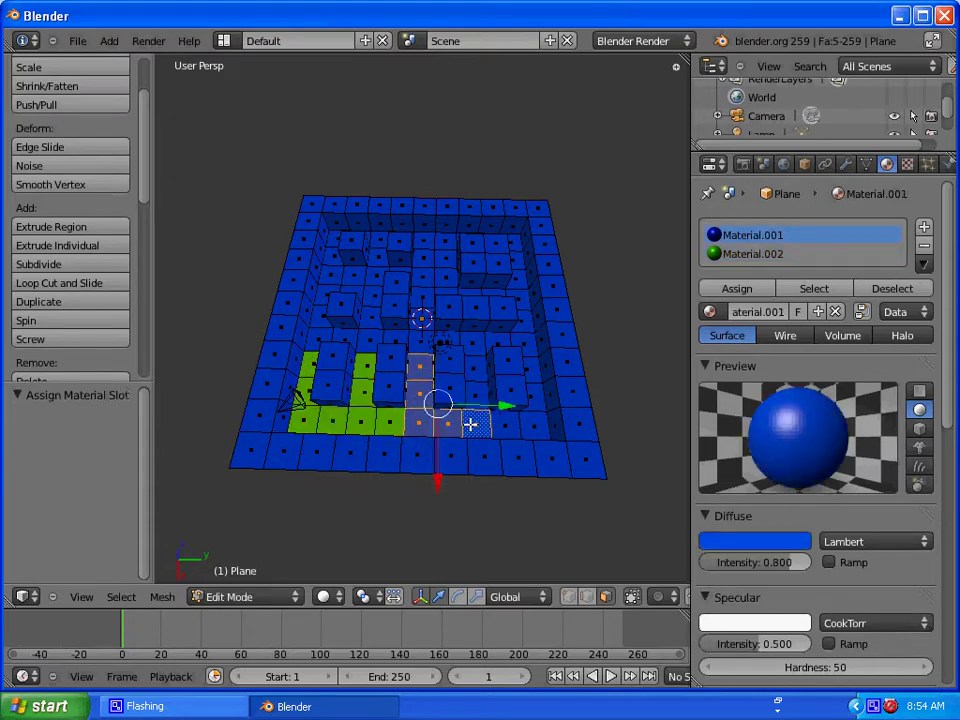
pyautogui.keyDown('shift'); pyautogui.rightClick(476, 426); pyautogui.keyUp('shift')
pyautogui.keyDown('shift'); pyautogui.rightClick(508, 428); pyautogui.keyUp('shift')
pyautogui.keyDown('shift'); pyautogui.rightClick(530, 421); pyautogui.keyUp('shift')
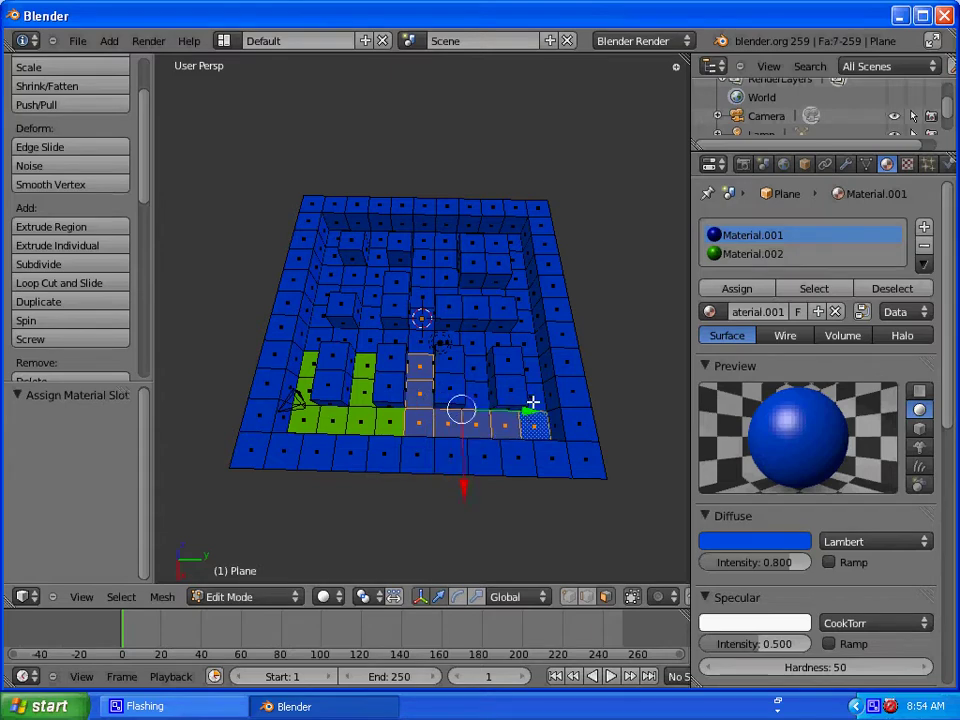
pyautogui.keyDown('shift'); pyautogui.rightClick(534, 394); pyautogui.keyUp('shift')
pyautogui.keyDown('shift'); pyautogui.rightClick(530, 372); pyautogui.keyUp('shift')
pyautogui.keyDown('shift'); pyautogui.rightClick(476, 397); pyautogui.keyUp('shift')
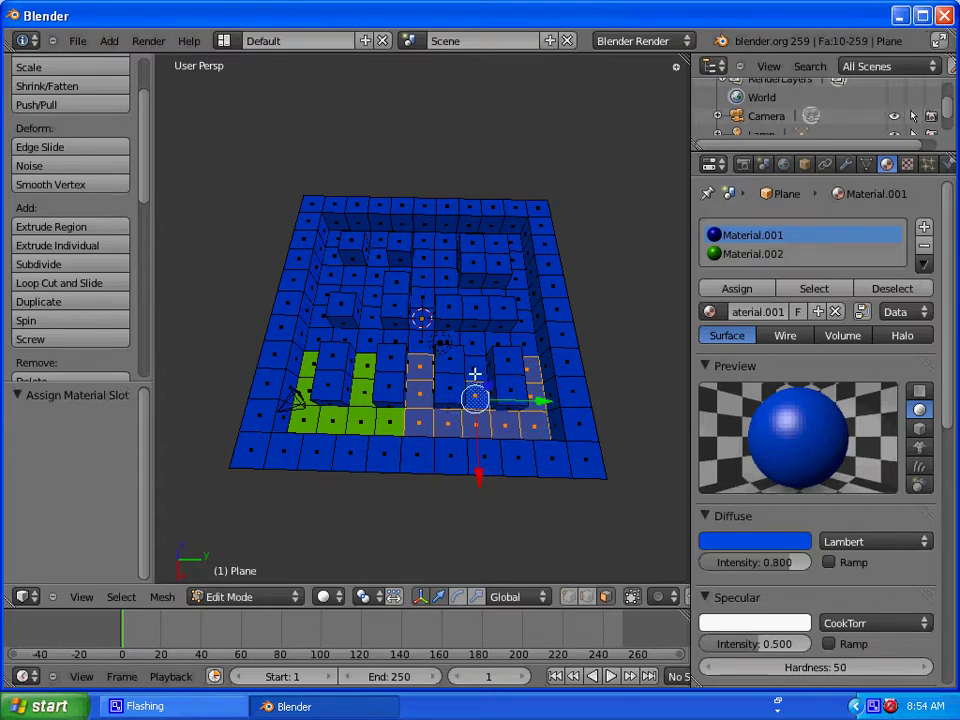
pyautogui.keyDown('shift'); pyautogui.rightClick(477, 366); pyautogui.keyUp('shift')
pyautogui.keyDown('shift'); pyautogui.rightClick(478, 345); pyautogui.keyUp('shift')
pyautogui.keyDown('shift'); pyautogui.rightClick(495, 343); pyautogui.keyUp('shift')
pyautogui.keyDown('shift'); pyautogui.rightClick(525, 343); pyautogui.keyUp('shift')
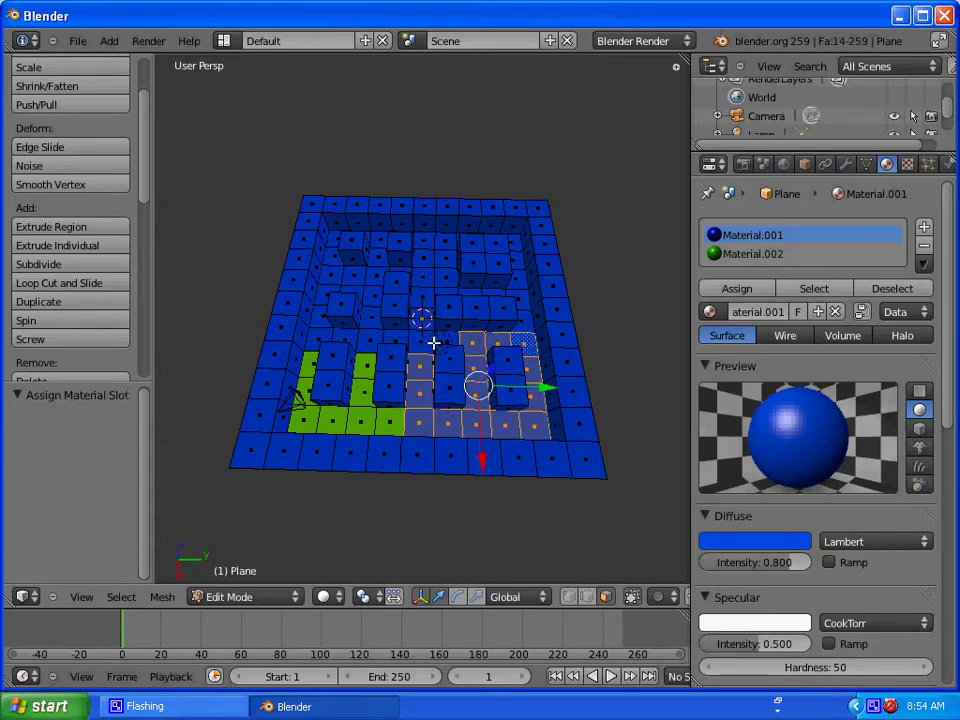
pyautogui.keyDown('shift'); pyautogui.rightClick(437, 340); pyautogui.keyUp('shift')
# Add the left-column and top inner corridor faces, then assign green Material.002 to them
pyautogui.keyDown('shift'); pyautogui.rightClick(411, 337); pyautogui.keyUp('shift')
pyautogui.keyDown('shift'); pyautogui.rightClick(385, 339); pyautogui.keyUp('shift')
pyautogui.keyDown('shift'); pyautogui.rightClick(358, 339); pyautogui.keyUp('shift')
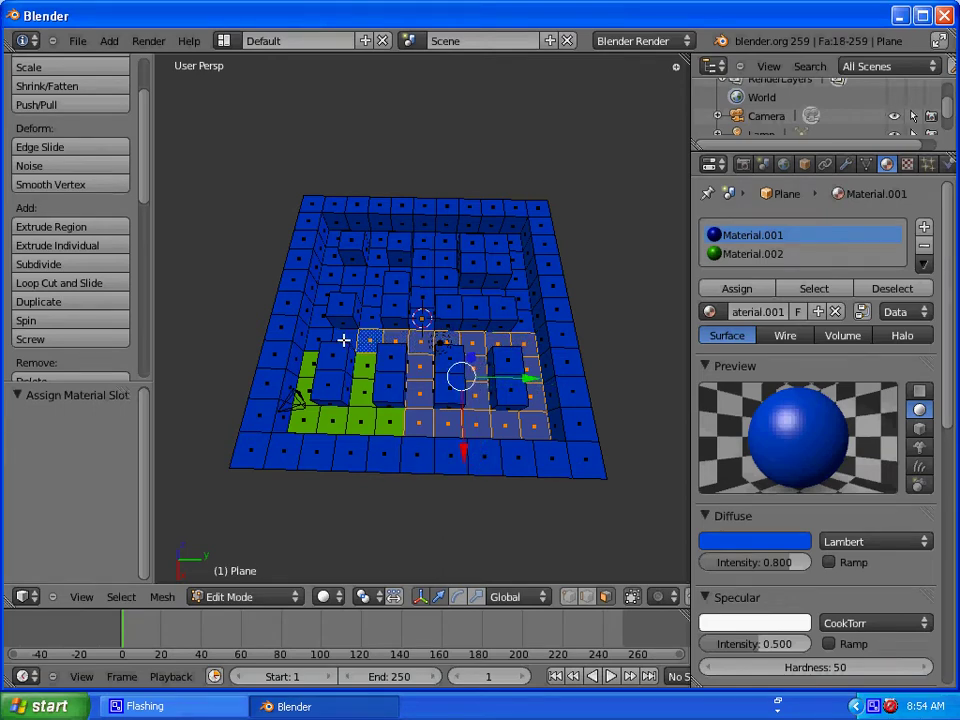
pyautogui.keyDown('shift'); pyautogui.rightClick(333, 338); pyautogui.keyUp('shift')
pyautogui.keyDown('shift'); pyautogui.rightClick(318, 319); pyautogui.keyUp('shift')
pyautogui.keyDown('shift'); pyautogui.rightClick(321, 299); pyautogui.keyUp('shift')
pyautogui.keyDown('shift'); pyautogui.rightClick(325, 285); pyautogui.keyUp('shift')
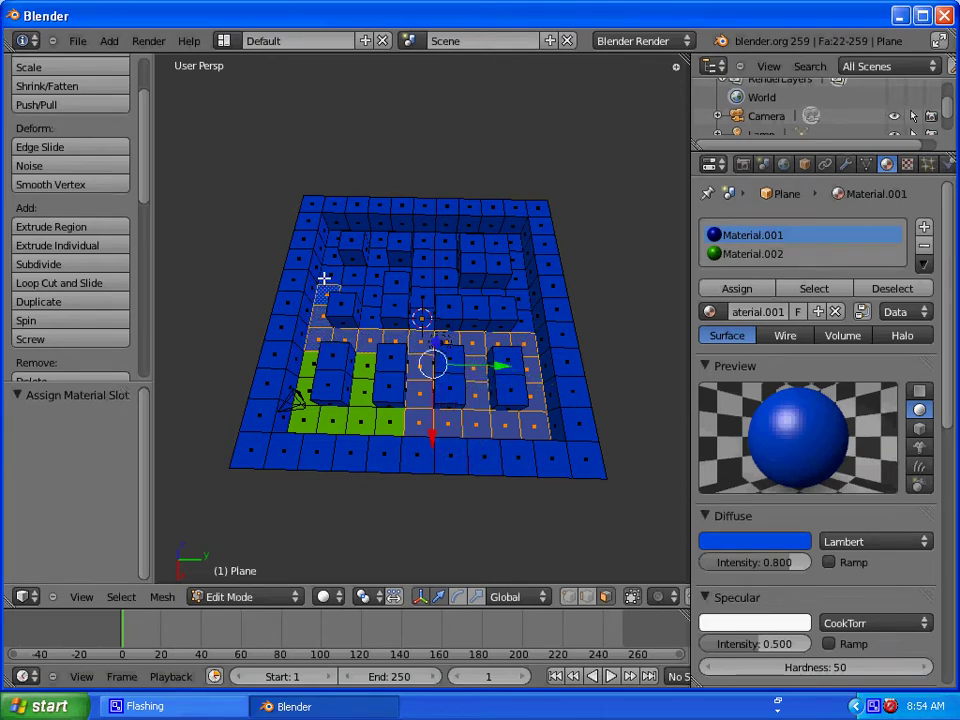
pyautogui.keyDown('shift'); pyautogui.rightClick(334, 275); pyautogui.keyUp('shift')
pyautogui.keyDown('shift'); pyautogui.rightClick(356, 283); pyautogui.keyUp('shift')
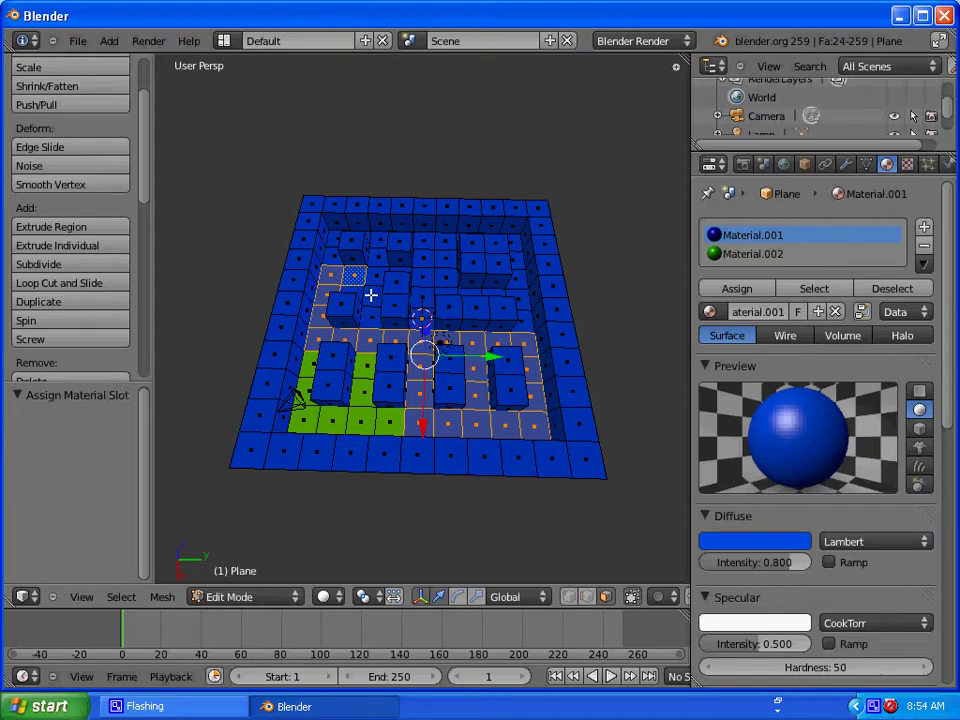
pyautogui.keyDown('shift'); pyautogui.rightClick(378, 274); pyautogui.keyUp('shift')
pyautogui.keyDown('shift'); pyautogui.rightClick(366, 284); pyautogui.keyUp('shift')
pyautogui.keyDown('shift'); pyautogui.rightClick(358, 289); pyautogui.keyUp('shift')
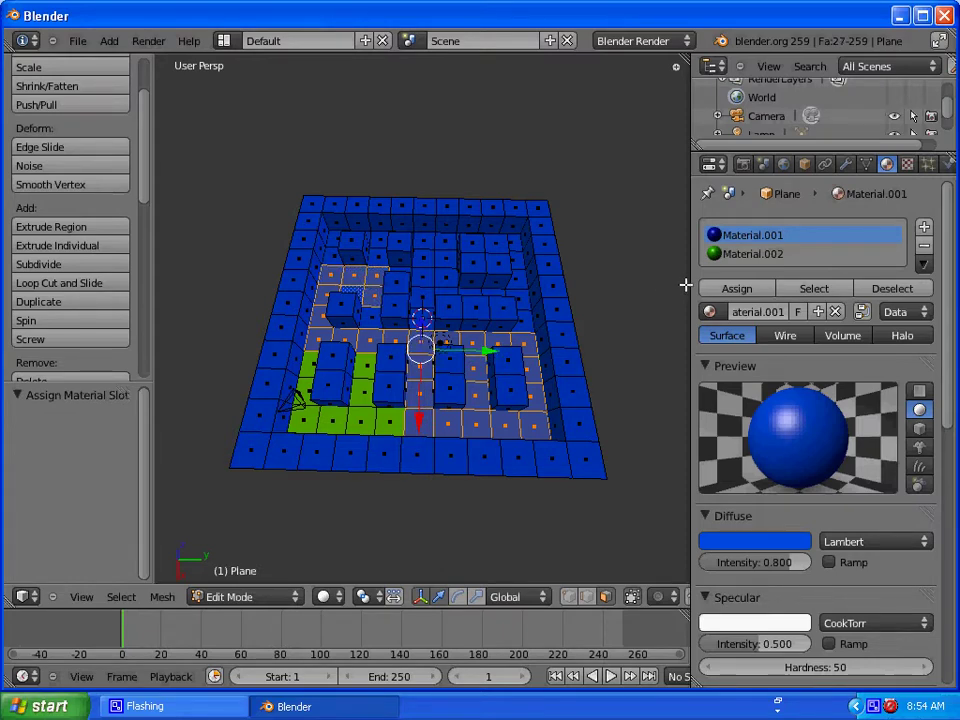
pyautogui.click(748, 256)
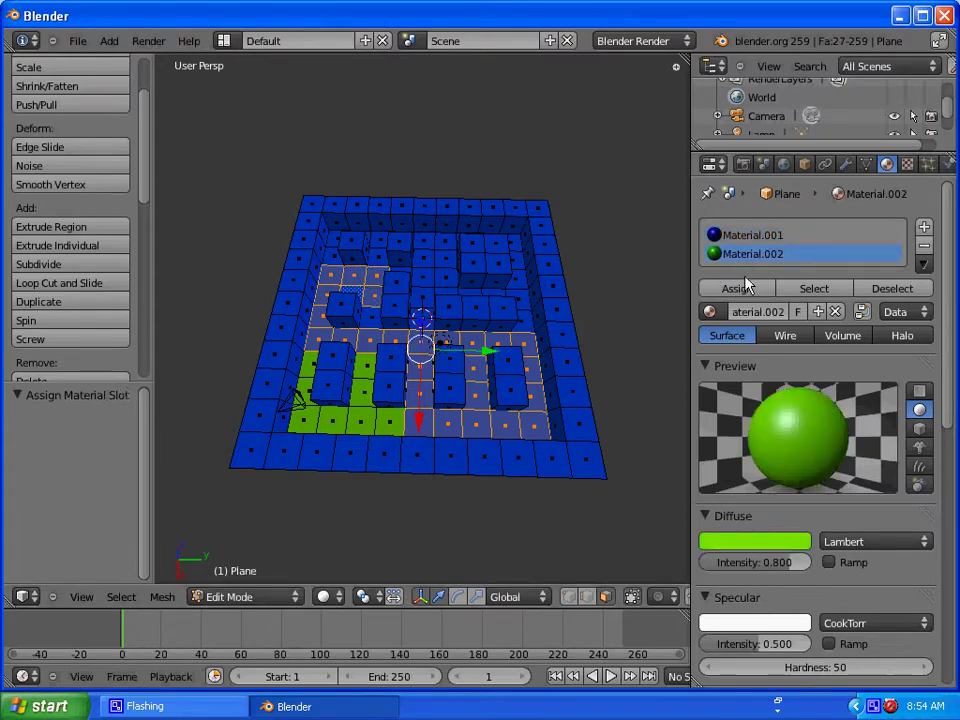
pyautogui.click(736, 290)
# From a steep side view, select the floor faces along the front row
pyautogui.moveTo(450, 300); pyautogui.dragTo(332, 452, button='middle')
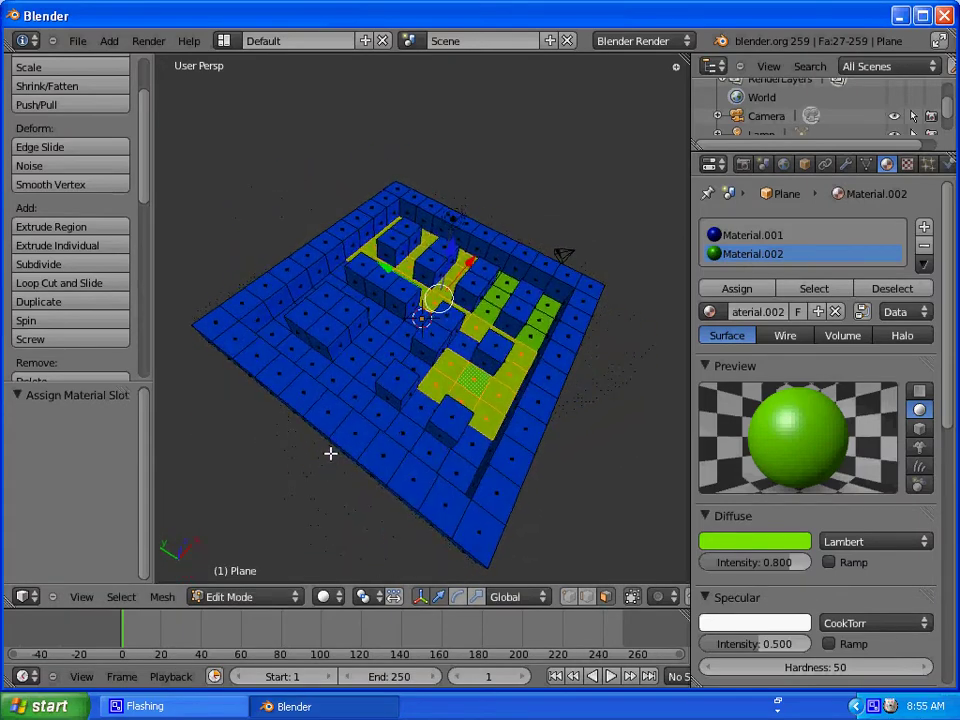
pyautogui.rightClick(474, 448)
pyautogui.rightClick(452, 468)
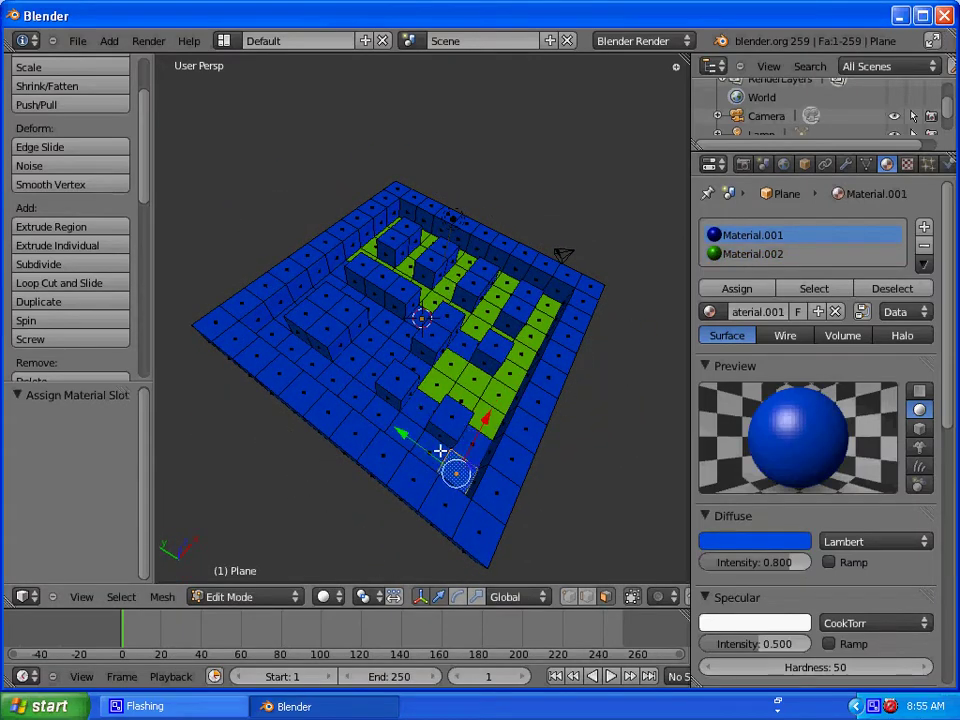
pyautogui.rightClick(441, 450)
pyautogui.keyDown('shift'); pyautogui.rightClick(447, 461); pyautogui.keyUp('shift')
pyautogui.keyDown('shift'); pyautogui.rightClick(466, 447); pyautogui.keyUp('shift')
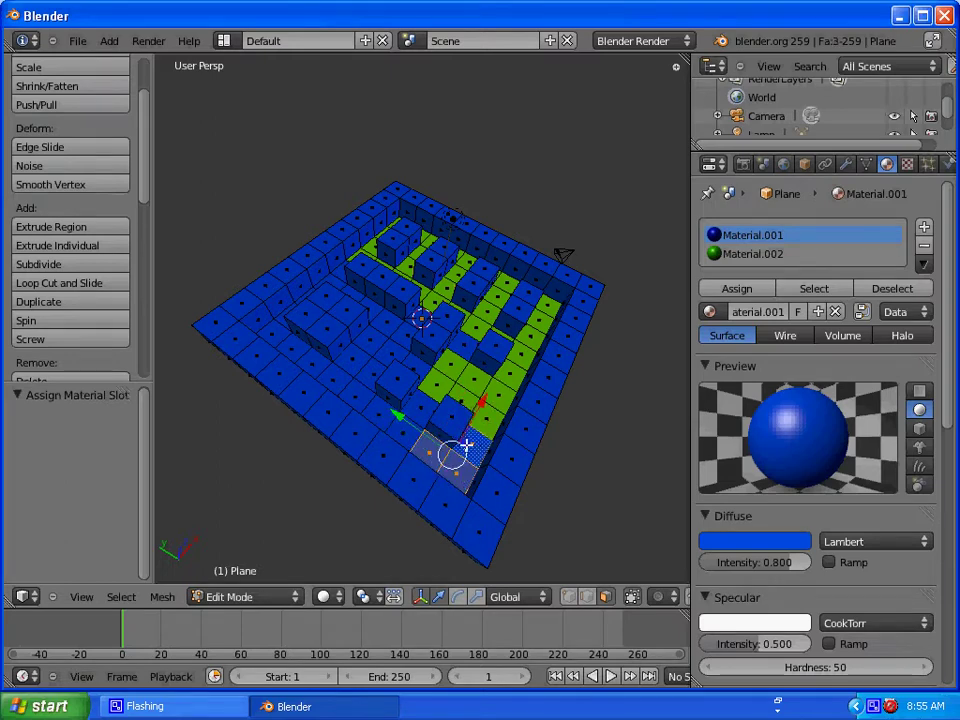
pyautogui.keyDown('shift'); pyautogui.rightClick(429, 403); pyautogui.keyUp('shift')
pyautogui.keyDown('shift'); pyautogui.rightClick(381, 407); pyautogui.keyUp('shift')
pyautogui.keyDown('shift'); pyautogui.rightClick(356, 390); pyautogui.keyUp('shift')
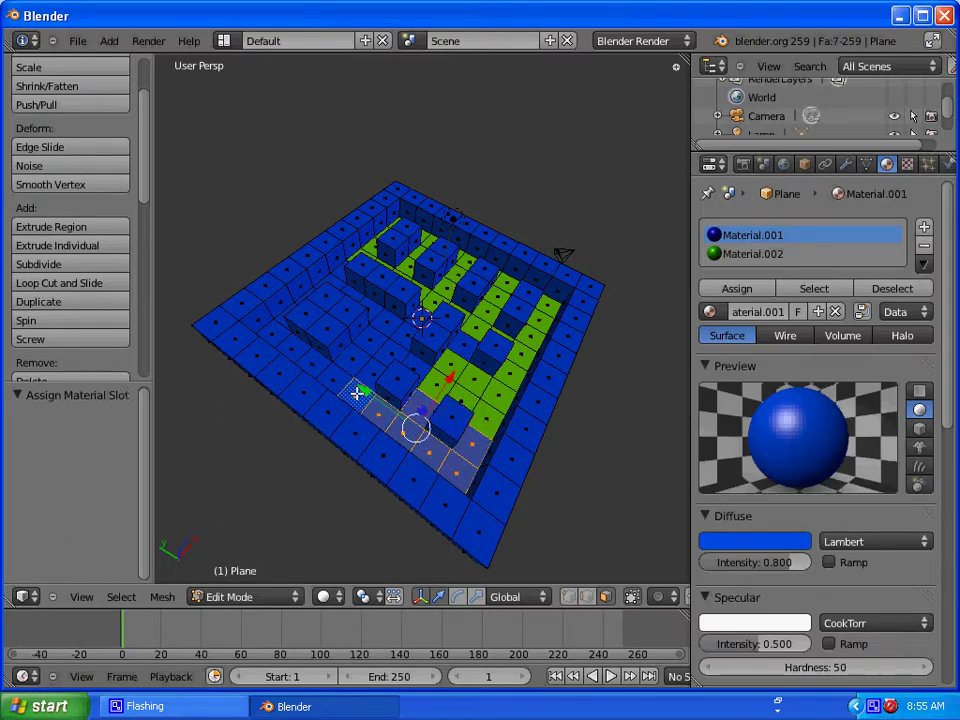
pyautogui.keyDown('shift'); pyautogui.rightClick(346, 376); pyautogui.keyUp('shift')
# Add the floor faces above the front row and assign them green Material.002
pyautogui.keyDown('shift'); pyautogui.rightClick(364, 360); pyautogui.keyUp('shift')
pyautogui.keyDown('shift'); pyautogui.rightClick(369, 345); pyautogui.keyUp('shift')
pyautogui.keyDown('shift'); pyautogui.rightClick(395, 353); pyautogui.keyUp('shift')
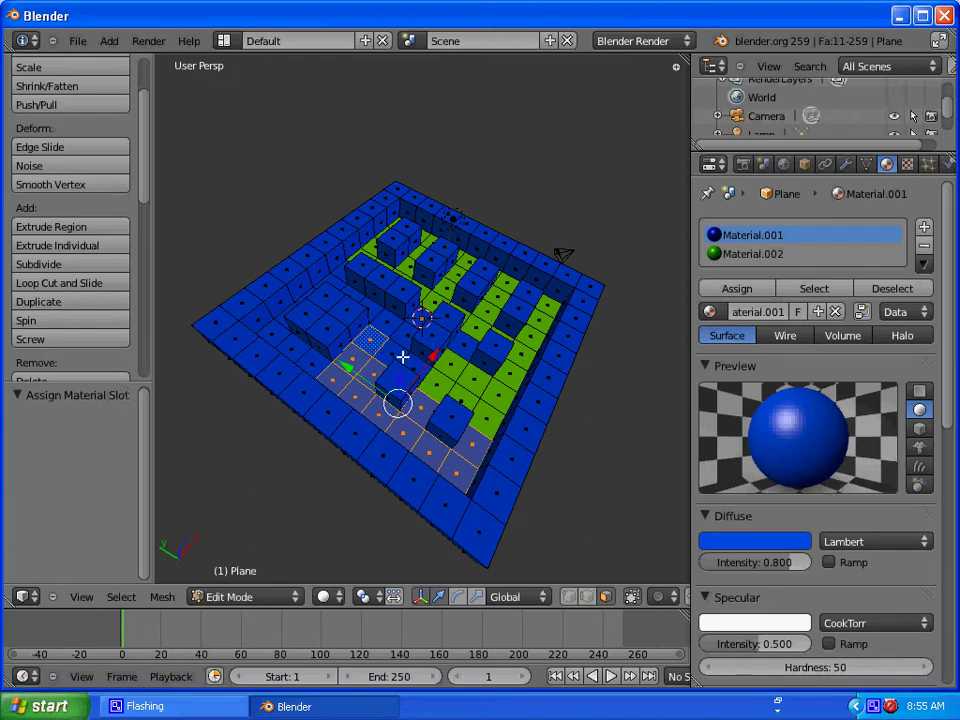
pyautogui.keyDown('shift'); pyautogui.rightClick(411, 361); pyautogui.keyUp('shift')
pyautogui.keyDown('shift'); pyautogui.rightClick(399, 336); pyautogui.keyUp('shift')
pyautogui.keyDown('shift'); pyautogui.rightClick(392, 329); pyautogui.keyUp('shift')
pyautogui.keyDown('shift'); pyautogui.rightClick(386, 321); pyautogui.keyUp('shift')
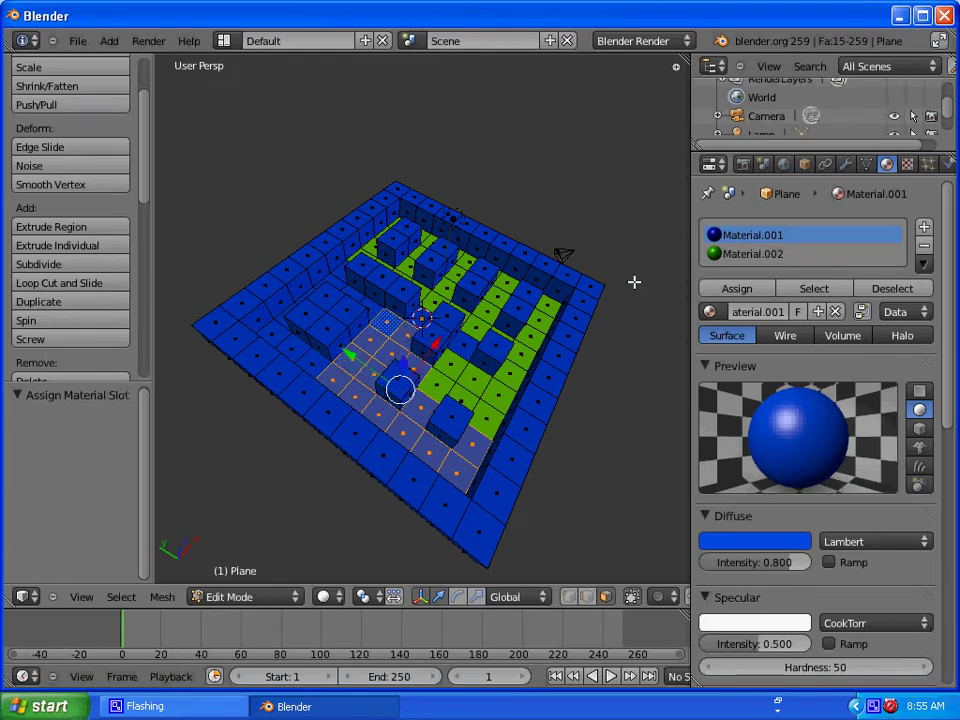
pyautogui.click(735, 253)
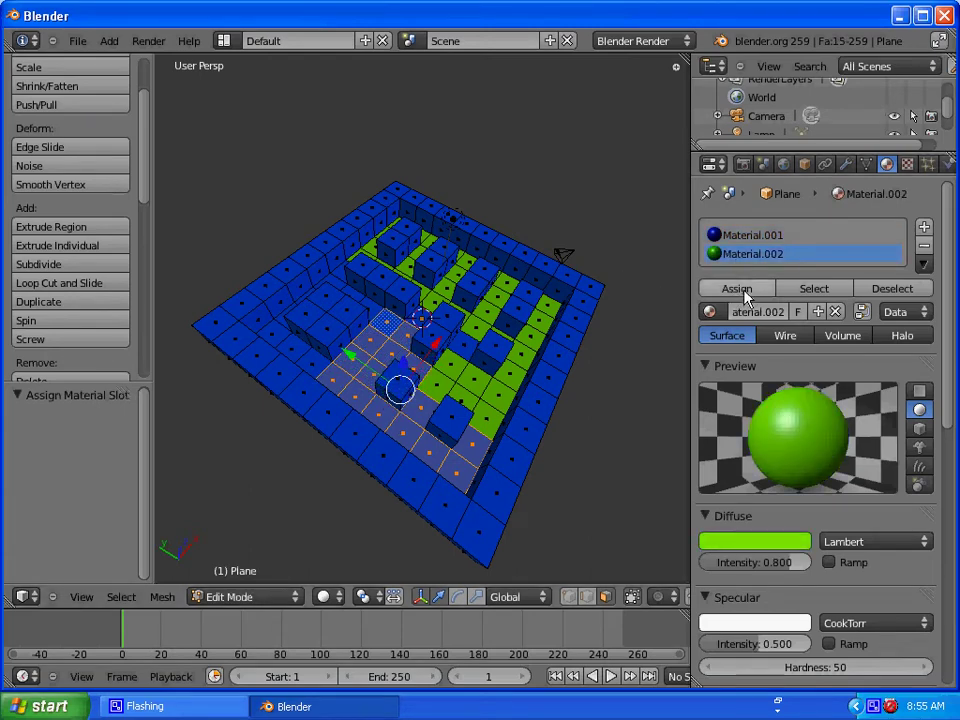
pyautogui.click(737, 288)
pyautogui.moveTo(396, 391); pyautogui.dragTo(358, 497, button='middle')
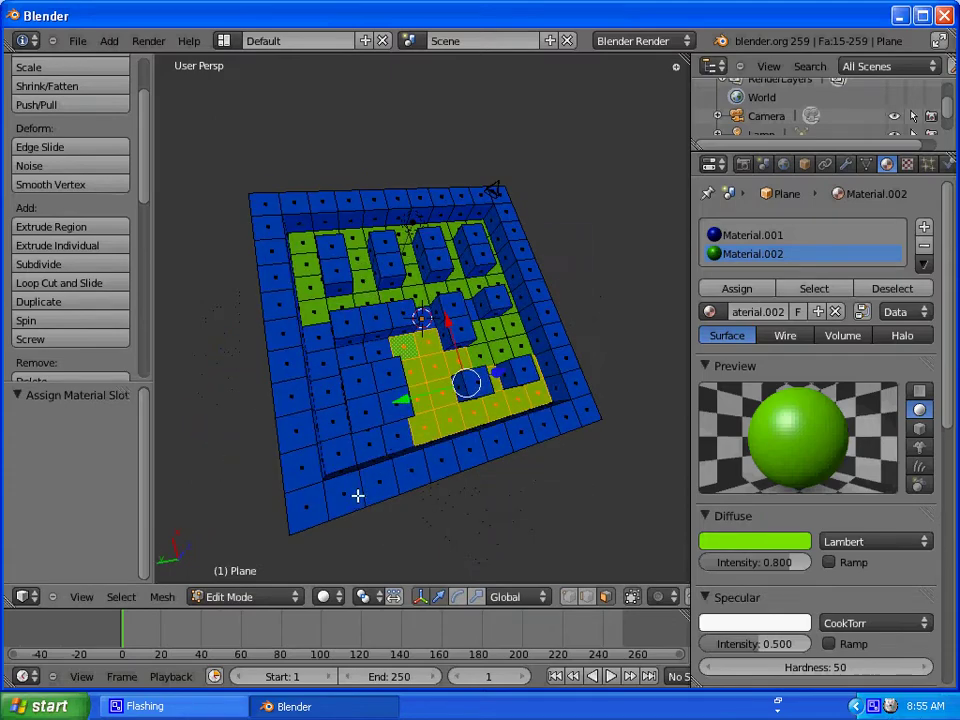
# Select the blue squares down the left side plus one near the centre and assign Material.002
pyautogui.keyDown('shift'); pyautogui.rightClick(399, 438); pyautogui.keyUp('shift')
pyautogui.keyDown('shift'); pyautogui.rightClick(364, 443); pyautogui.keyUp('shift')
pyautogui.keyDown('shift'); pyautogui.rightClick(345, 448); pyautogui.keyUp('shift')
pyautogui.keyDown('shift'); pyautogui.rightClick(332, 416); pyautogui.keyUp('shift')
pyautogui.keyDown('shift'); pyautogui.rightClick(327, 393); pyautogui.keyUp('shift')
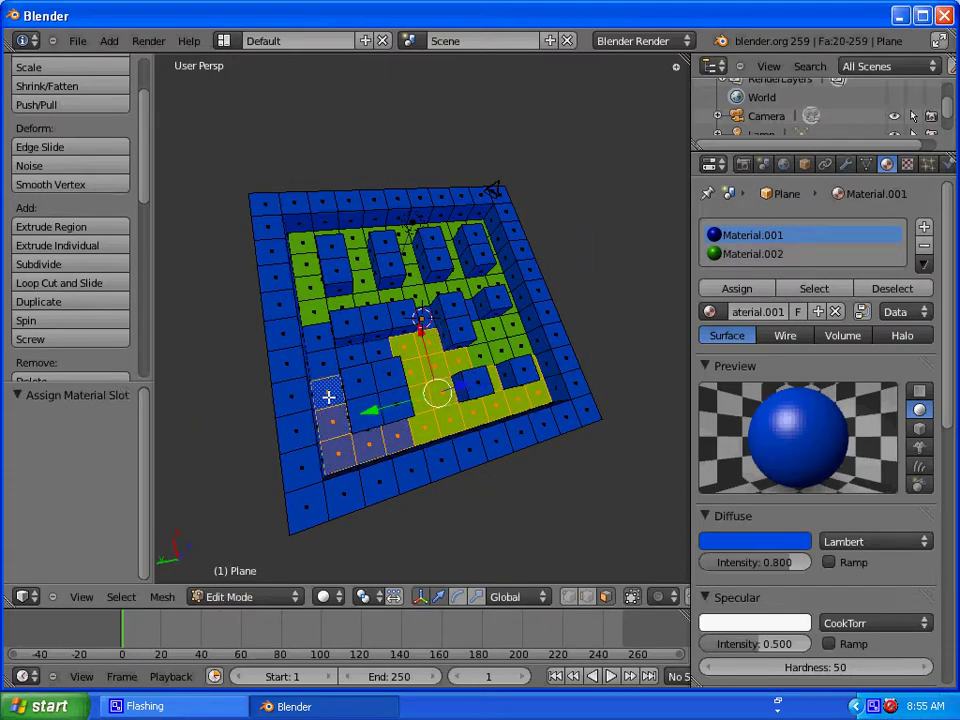
pyautogui.keyDown('shift'); pyautogui.rightClick(328, 366); pyautogui.keyUp('shift')
pyautogui.keyDown('shift'); pyautogui.rightClick(322, 342); pyautogui.keyUp('shift')
pyautogui.keyDown('shift'); pyautogui.rightClick(352, 350); pyautogui.keyUp('shift')
pyautogui.keyDown('shift'); pyautogui.rightClick(382, 352); pyautogui.keyUp('shift')
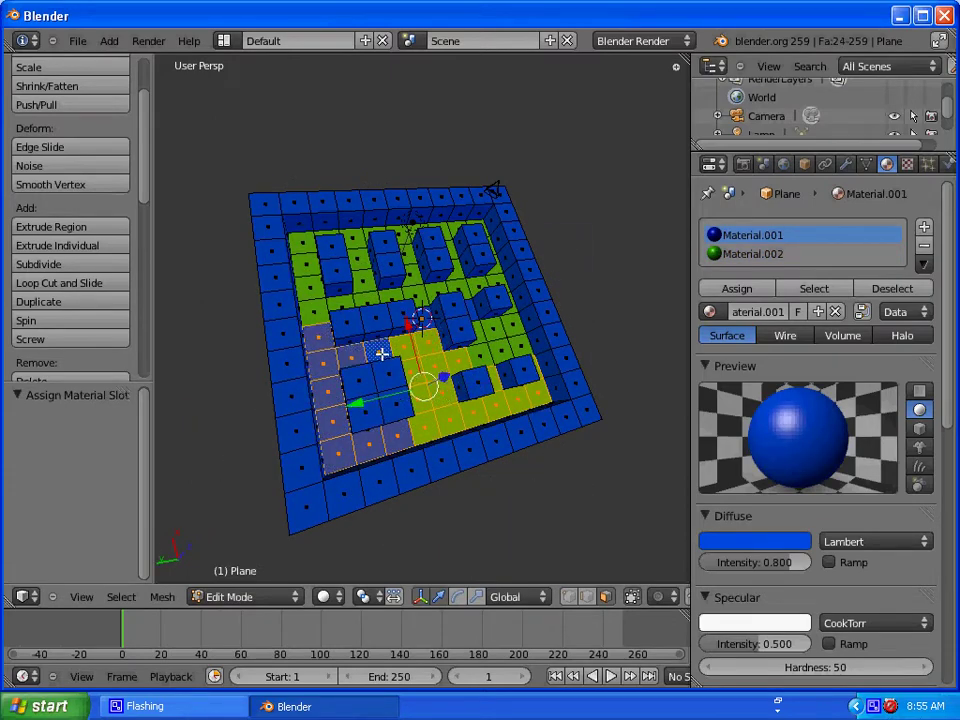
pyautogui.keyDown('shift'); pyautogui.rightClick(420, 318); pyautogui.keyUp('shift')
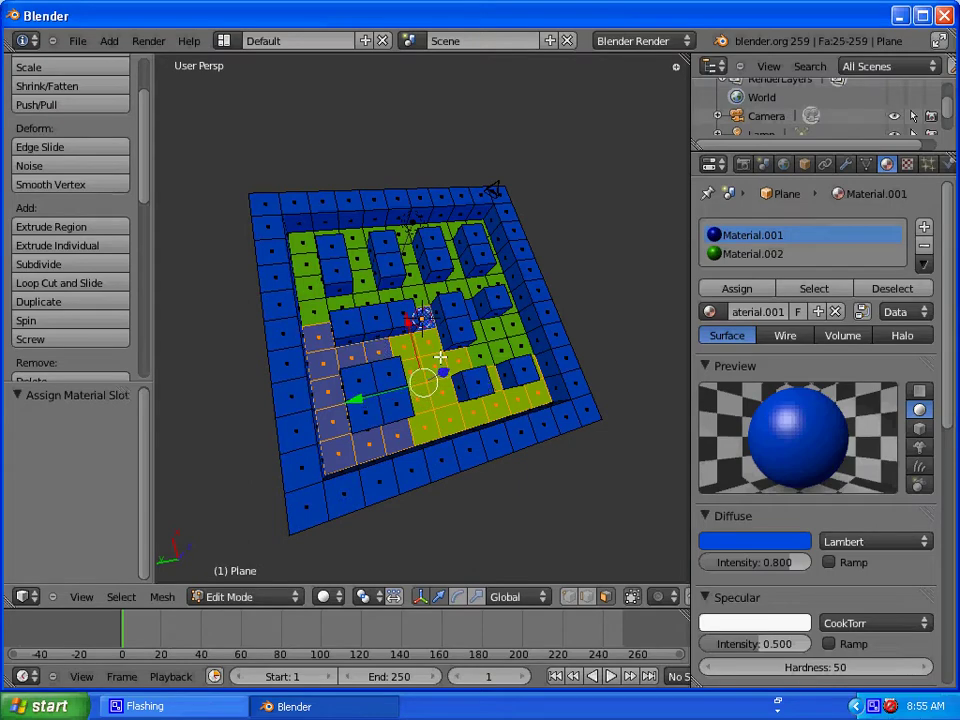
pyautogui.click(735, 253)
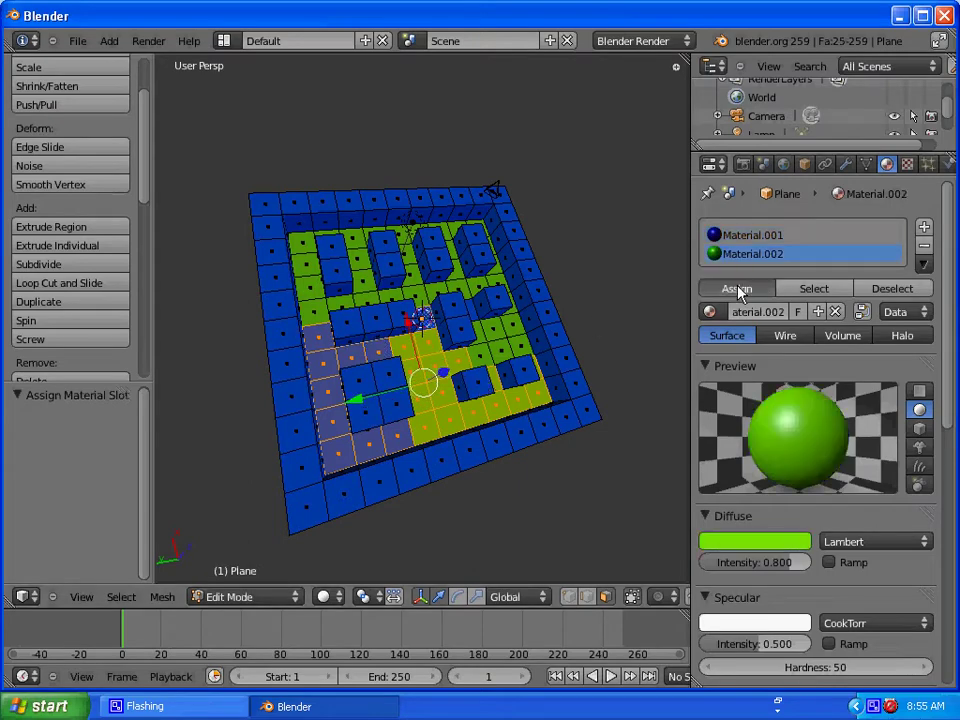
pyautogui.click(738, 283)
# From a top-down view, turn one remaining blue path square green with Material.002
pyautogui.moveTo(520, 400)
pyautogui.mouseDown(button='middle')
pyautogui.moveTo(467, 421)
pyautogui.moveTo(510, 399)
pyautogui.mouseUp(button='middle')
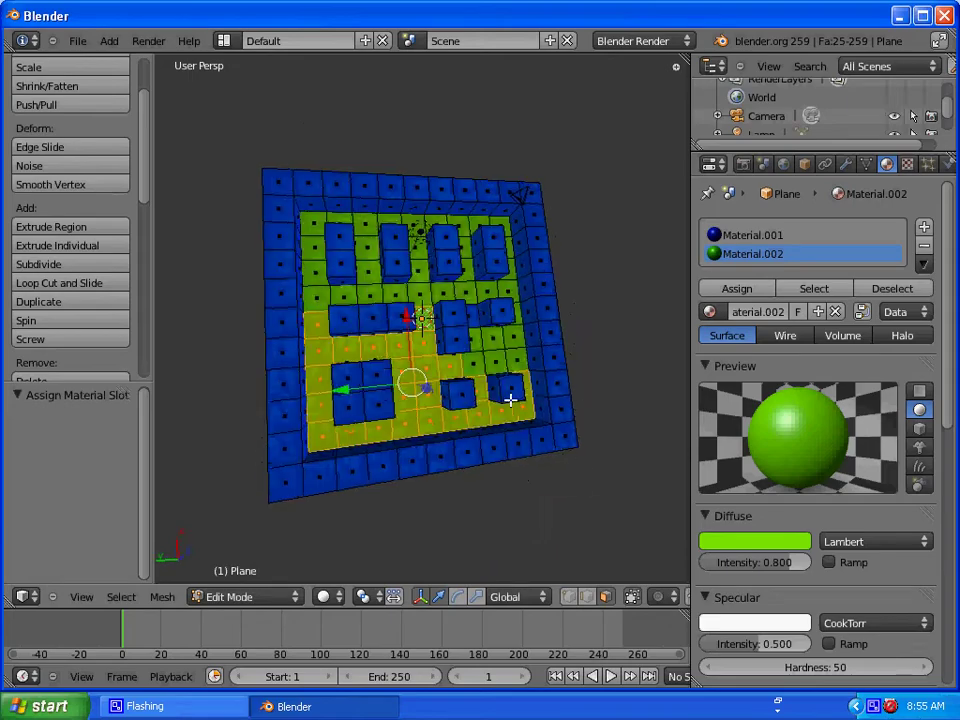
pyautogui.moveTo(379, 499); pyautogui.dragTo(259, 407, button='middle')
pyautogui.moveTo(681, 313); pyautogui.dragTo(444, 420, button='middle')
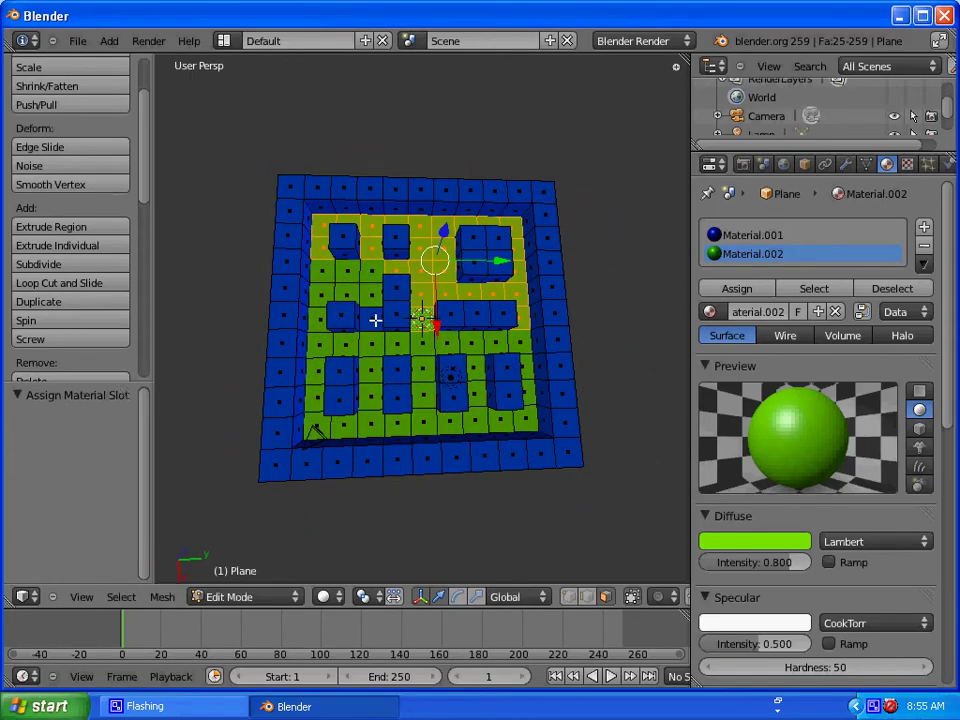
pyautogui.rightClick(371, 317)
pyautogui.click(752, 254)
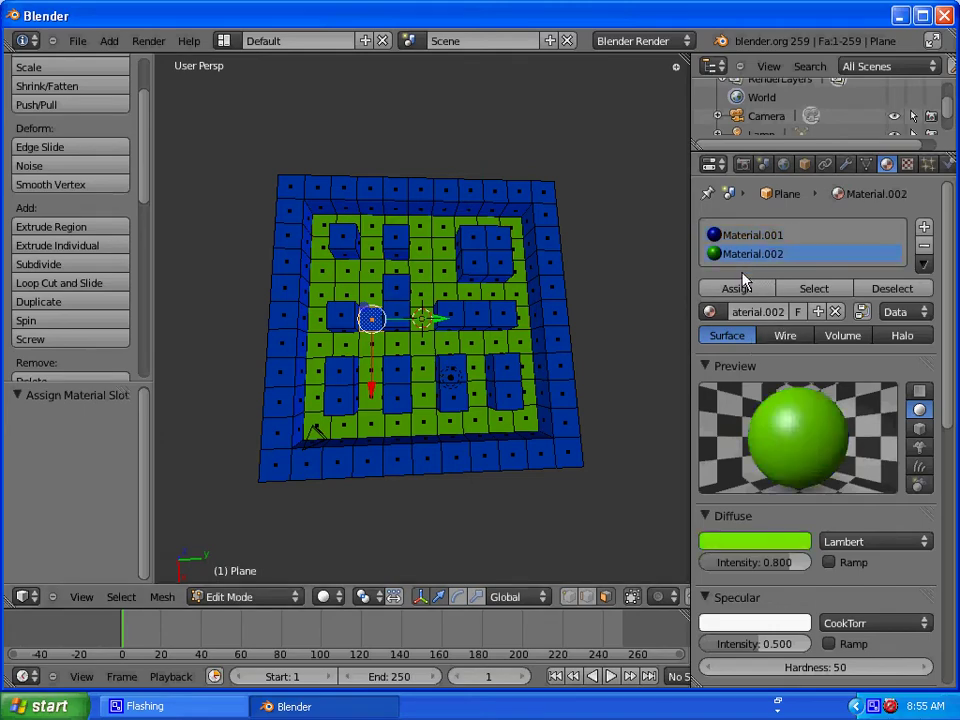
pyautogui.click(736, 288)
pyautogui.moveTo(470, 330); pyautogui.dragTo(455, 295, button='middle')
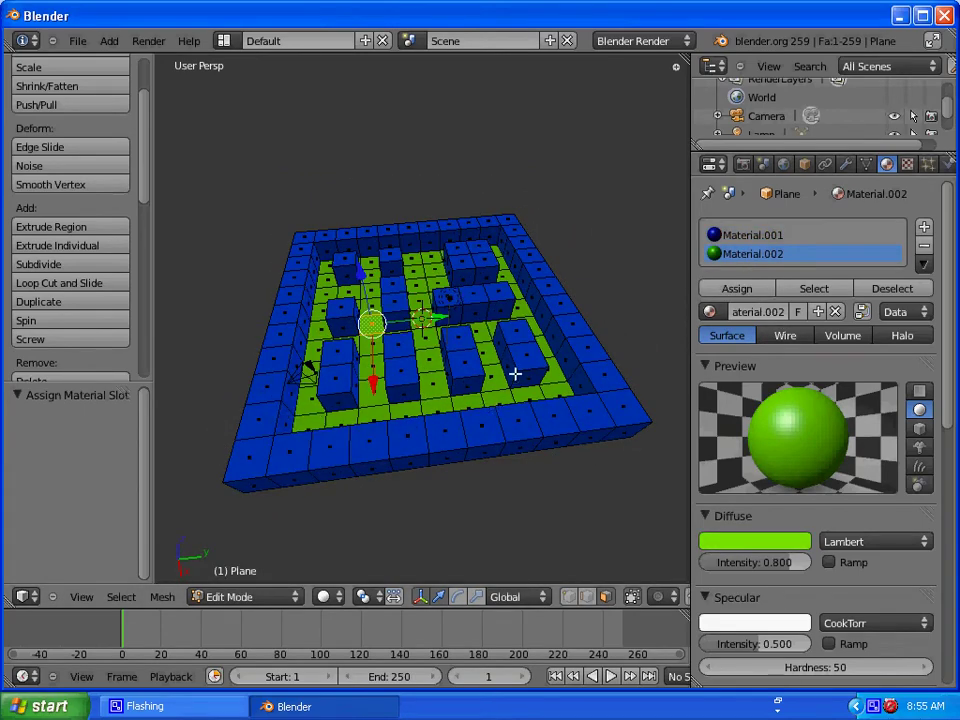
pyautogui.moveTo(336, 446); pyautogui.dragTo(347, 476, button='middle')
pyautogui.press('F12')
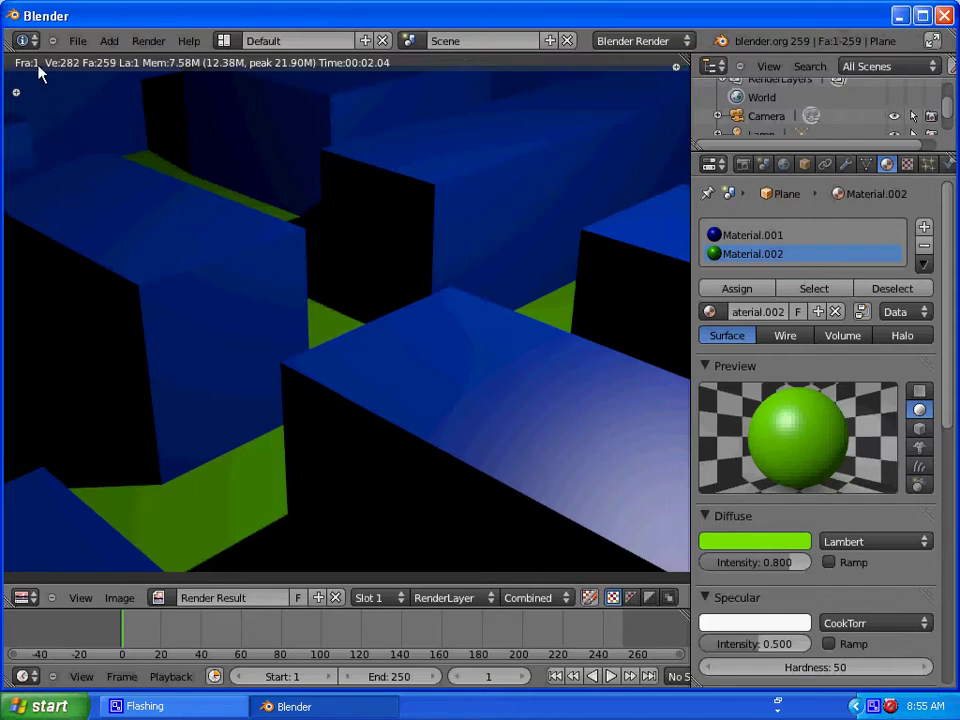
pyautogui.press('Escape')
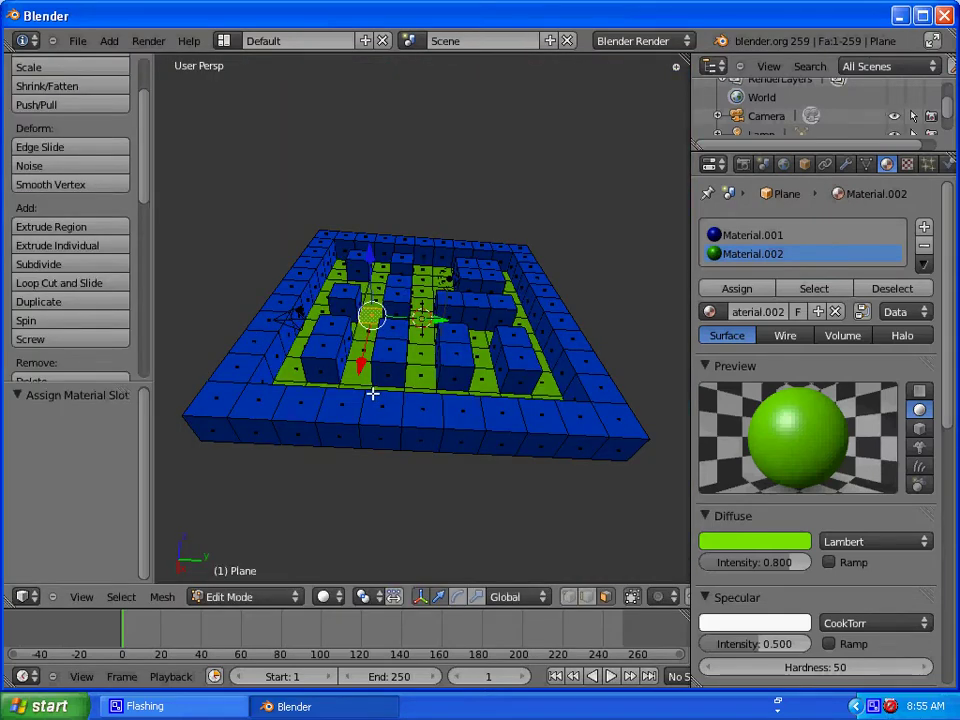
pyautogui.moveTo(309, 471); pyautogui.dragTo(335, 494, button='middle')
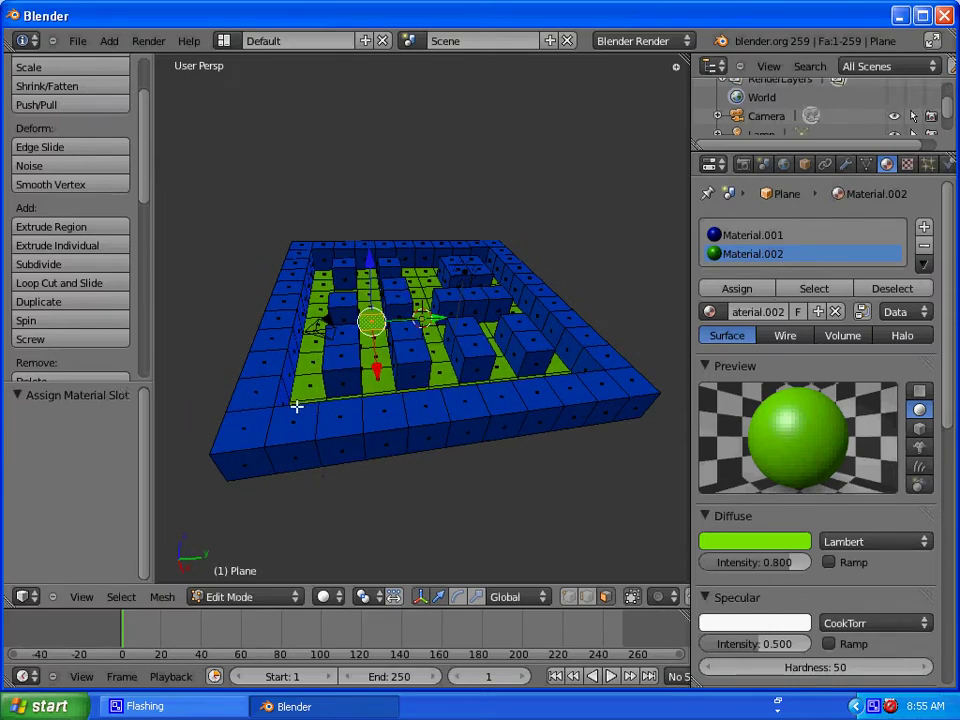
# Extrude the maze's outer corner square upward by 2 units
pyautogui.rightClick(241, 430)
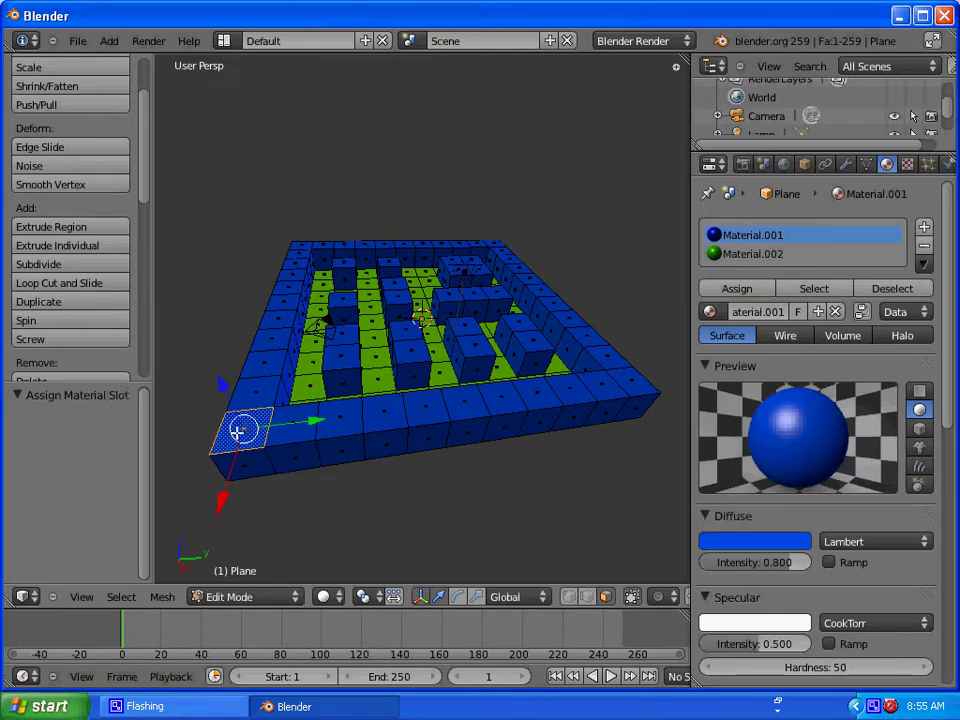
pyautogui.press('e')
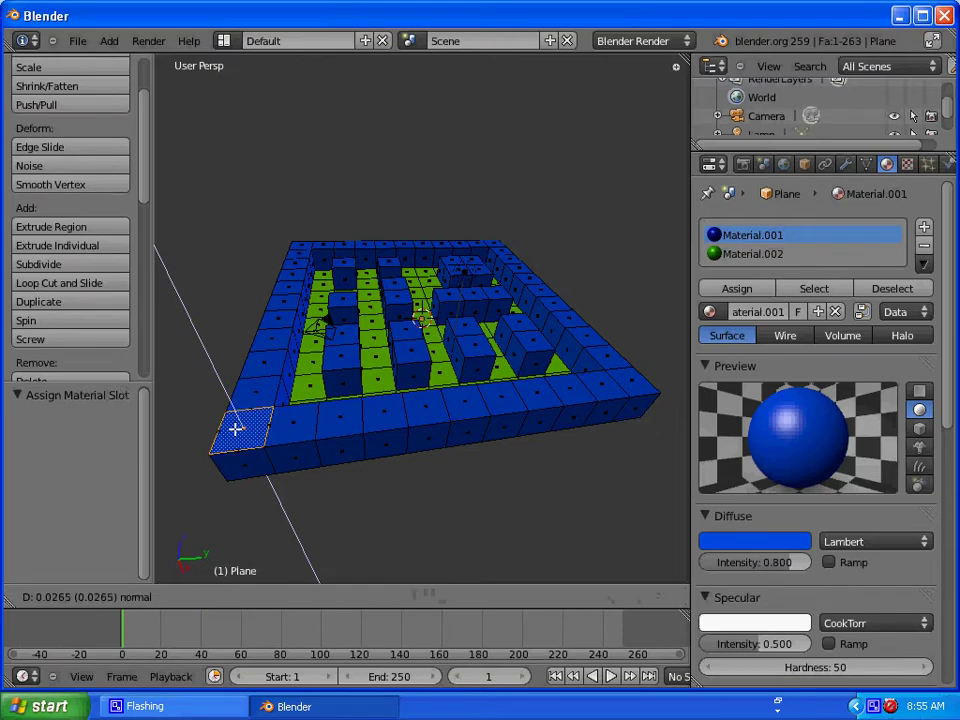
pyautogui.press('2')
pyautogui.press('Return')
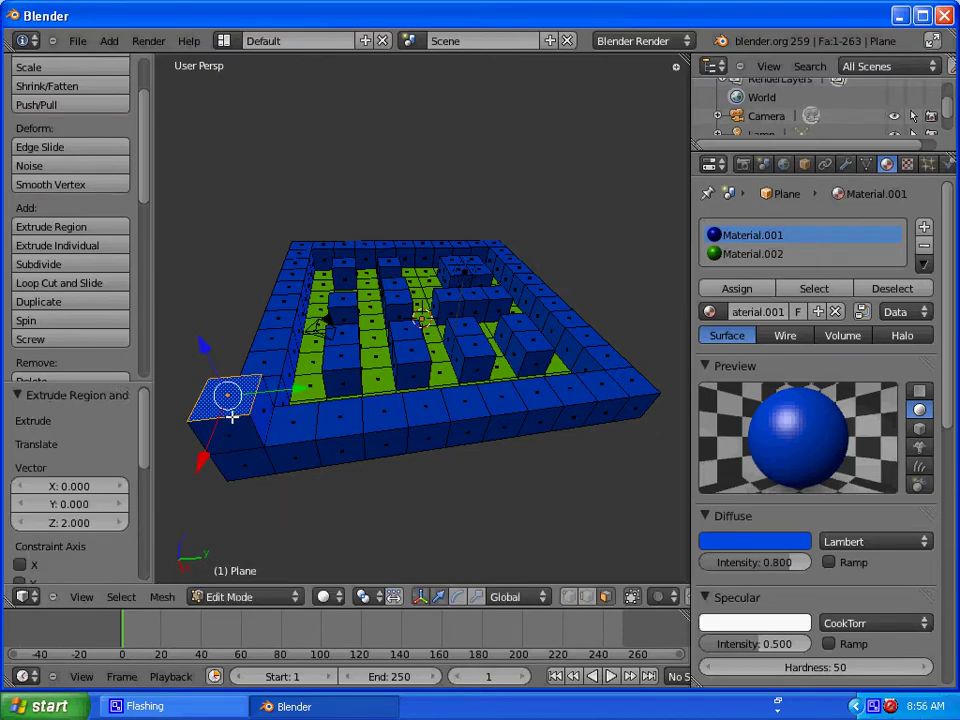
pyautogui.moveTo(231, 414); pyautogui.dragTo(326, 489, button='middle')
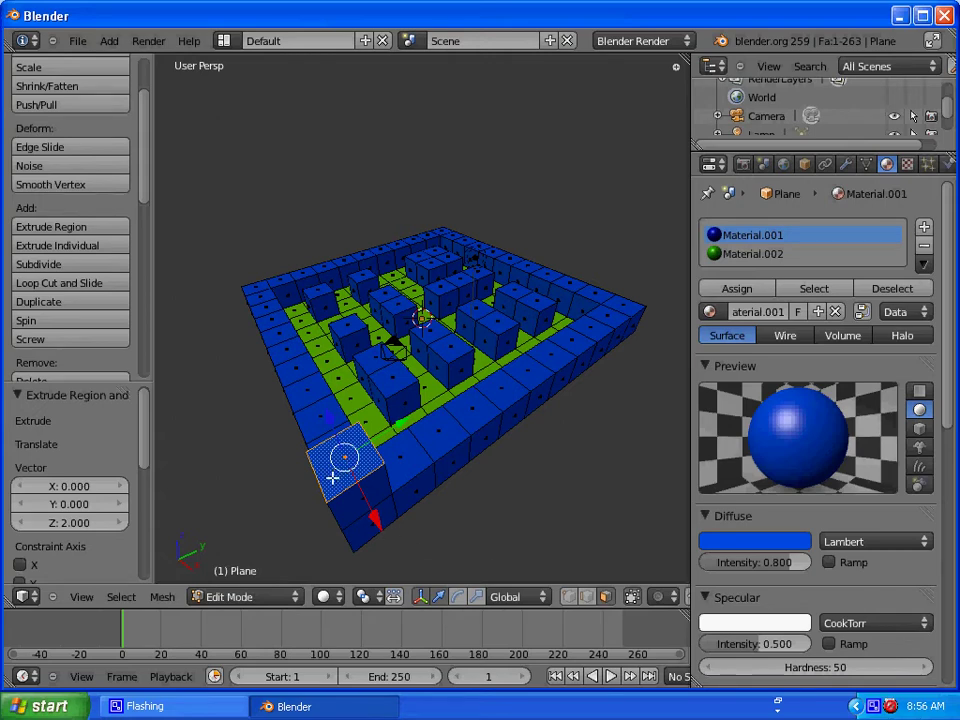
# Scale the tower's top face down to 0.178 so it tapers to a point
pyautogui.press('s')
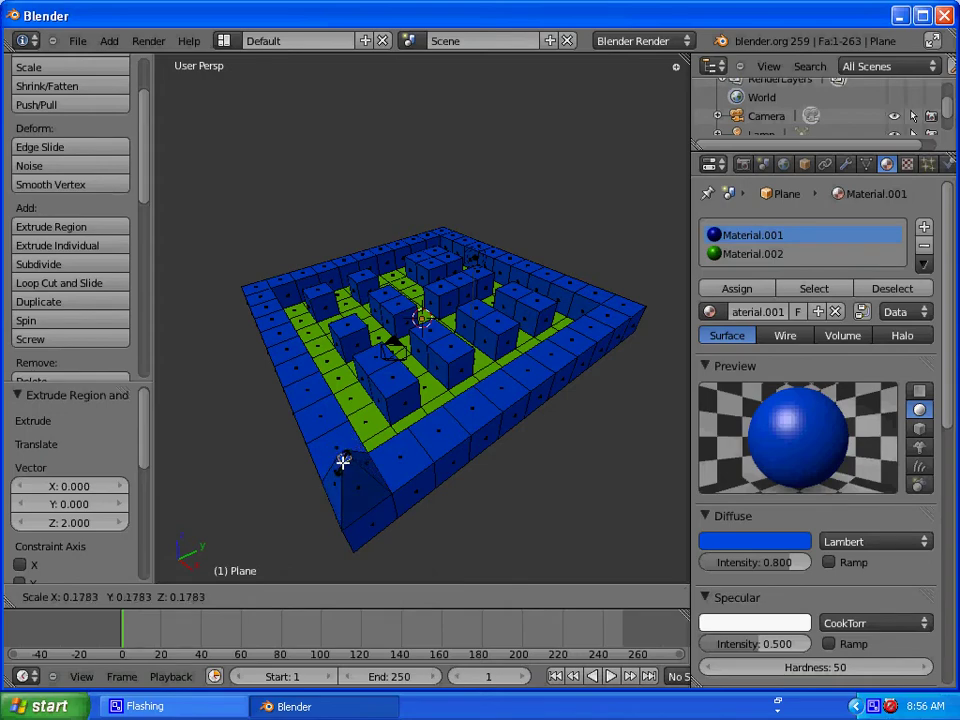
pyautogui.click(343, 461)
pyautogui.moveTo(386, 516); pyautogui.dragTo(381, 516, button='middle')
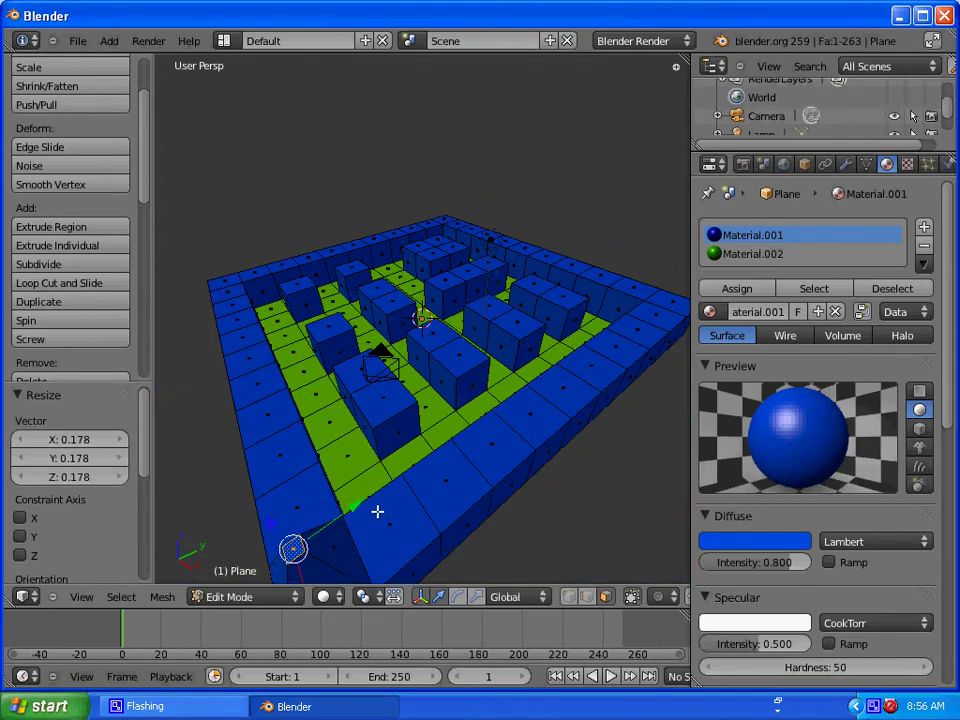
pyautogui.press('KP_Decimal')
pyautogui.scroll(-5, 478, 418)
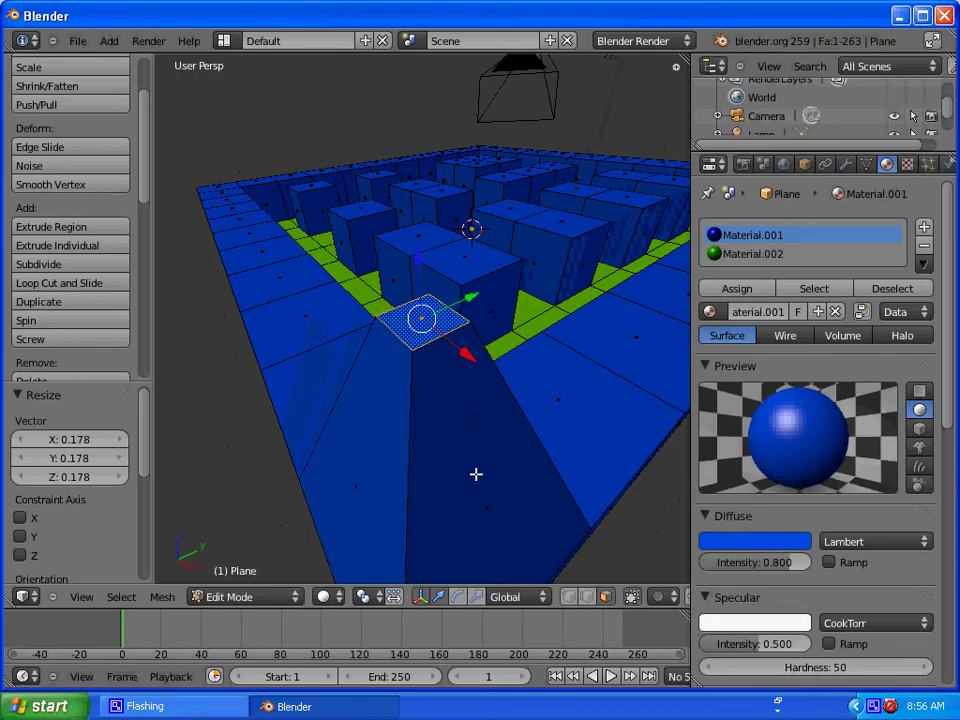
pyautogui.moveTo(476, 474); pyautogui.dragTo(389, 238, button='middle')
pyautogui.scroll(-3, 514, 421)
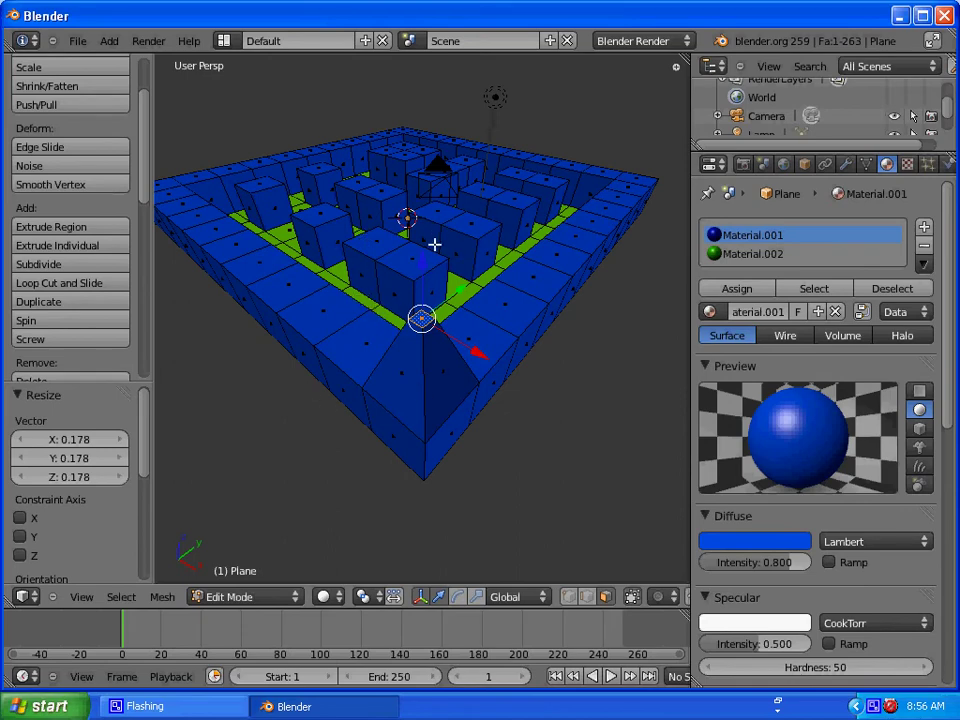
# Return the maze to Object Mode, look it over from several angles, and open the File menu
pyautogui.moveTo(435, 242); pyautogui.dragTo(435, 225, button='middle')
pyautogui.click(262, 597)
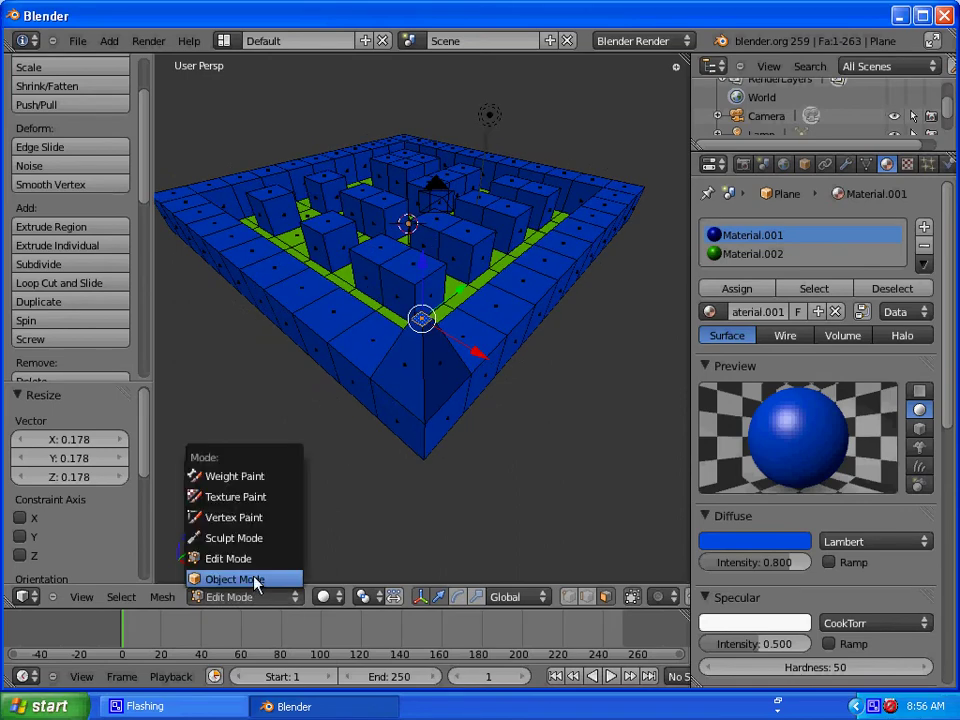
pyautogui.click(257, 579)
pyautogui.moveTo(440, 420); pyautogui.dragTo(426, 337, button='middle')
pyautogui.moveTo(491, 401); pyautogui.dragTo(500, 507, button='middle')
pyautogui.moveTo(381, 521); pyautogui.dragTo(369, 411, button='middle')
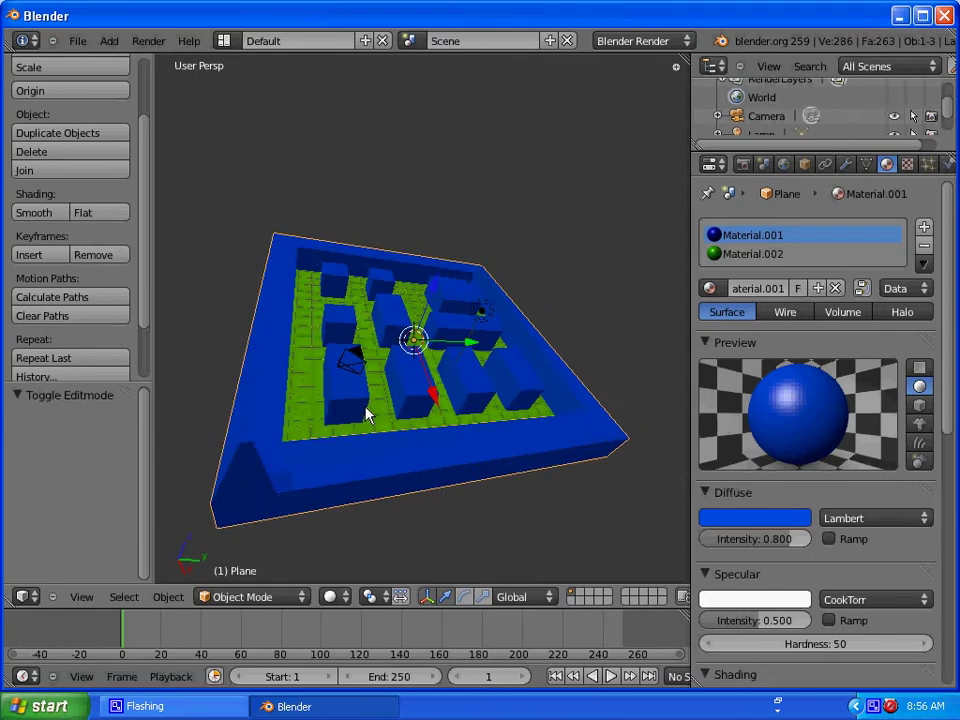
pyautogui.moveTo(497, 214); pyautogui.dragTo(495, 322, button='middle')
pyautogui.click(78, 41)
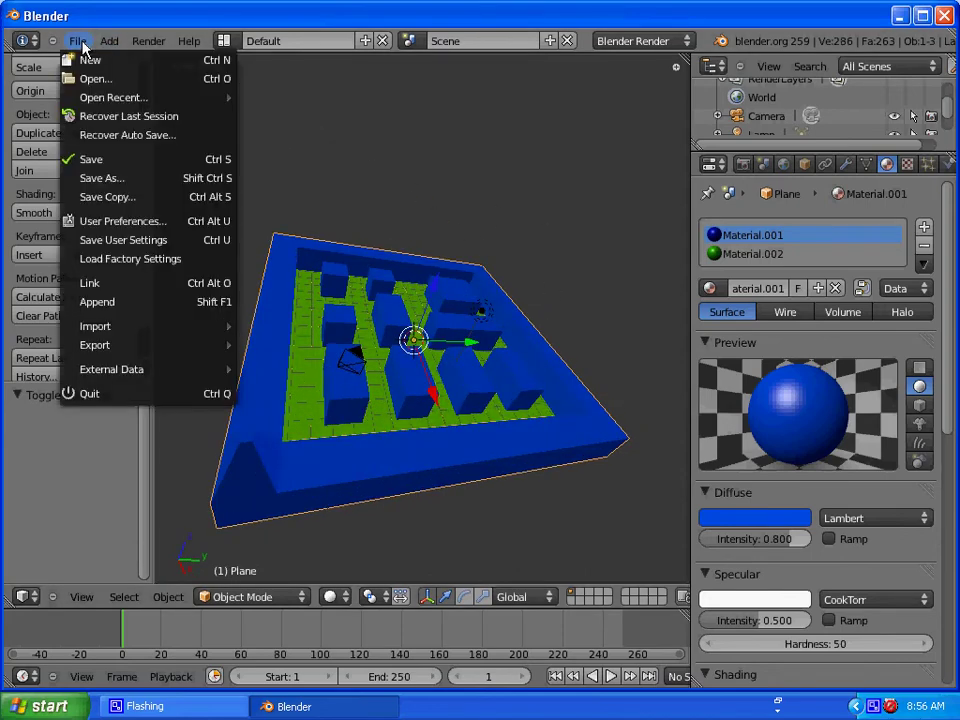
# Start Save As and browse to the Blender folder under Y:\_Period 2 in the teacher's folder
pyautogui.click(103, 180)
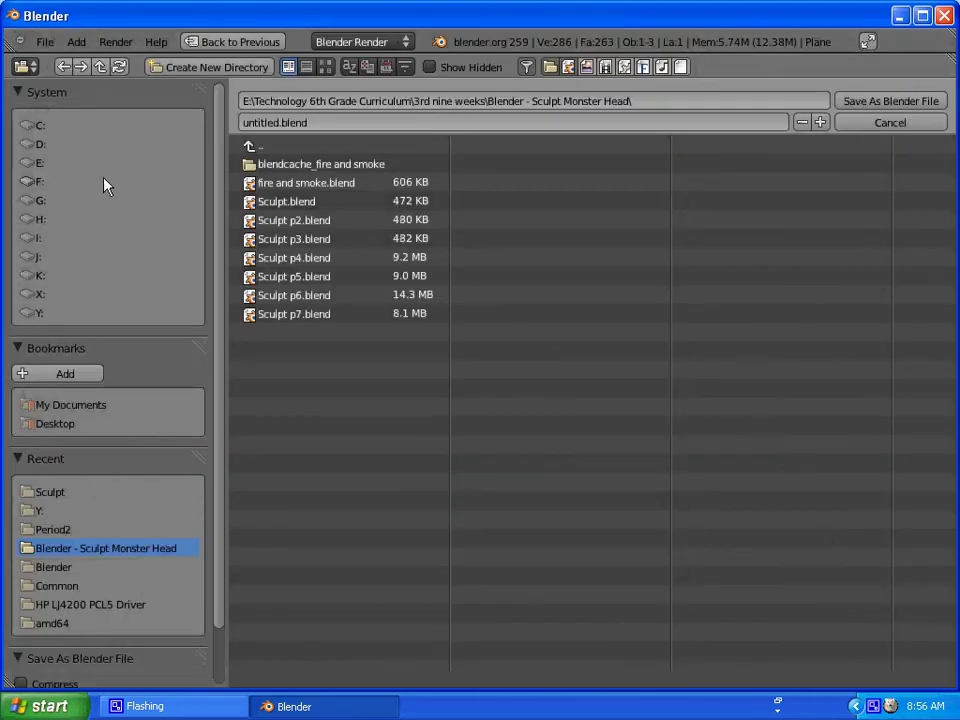
pyautogui.click(34, 314)
pyautogui.click(279, 168)
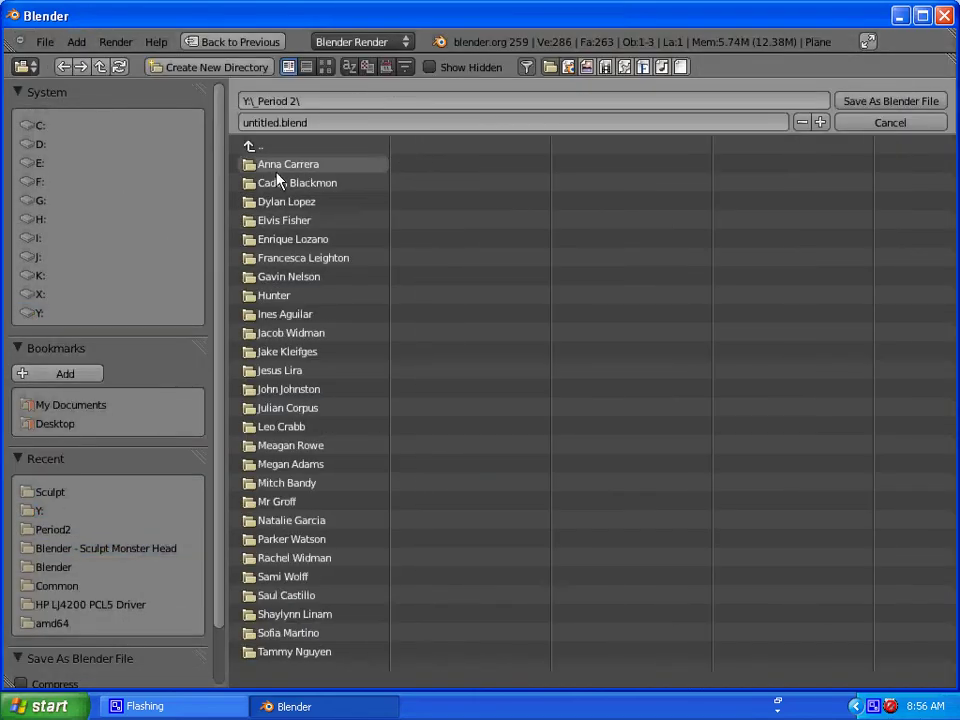
pyautogui.click(262, 502)
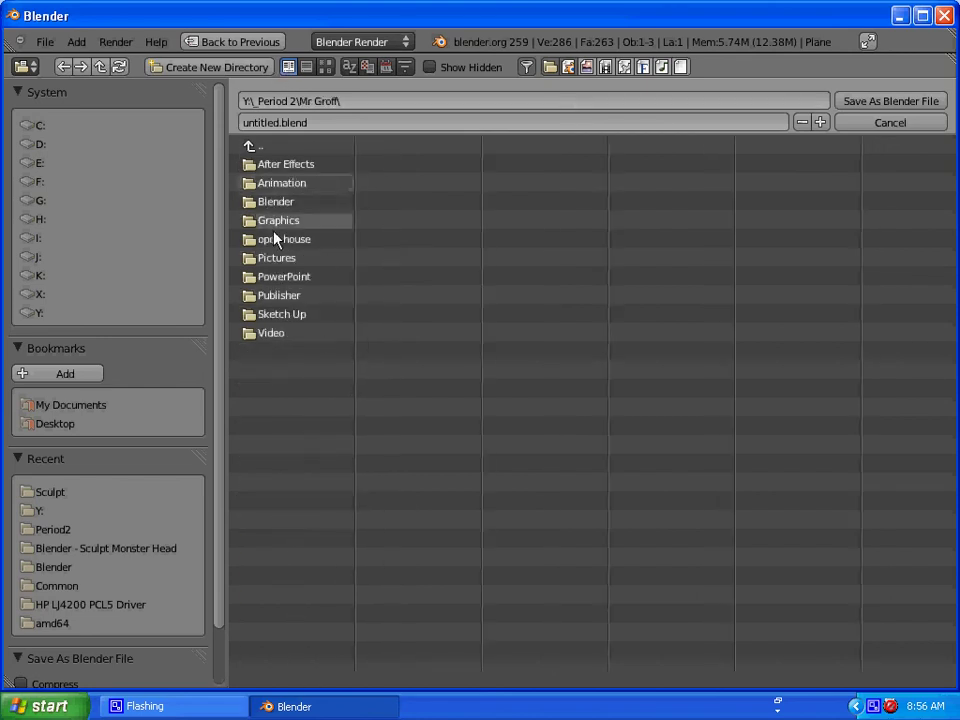
pyautogui.click(275, 203)
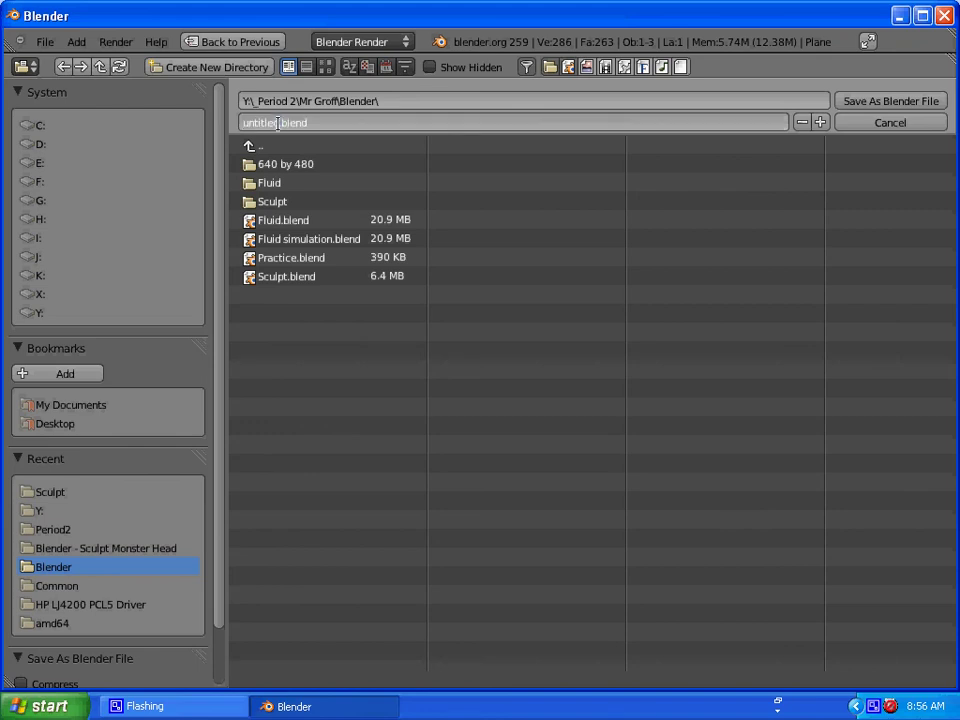
# Replace untitled.blend with the file name Maze.blend
pyautogui.press('BackSpace')
pyautogui.write('mAZ')
pyautogui.press('BackSpace')
pyautogui.write('Maze')
pyautogui.click(861, 107)
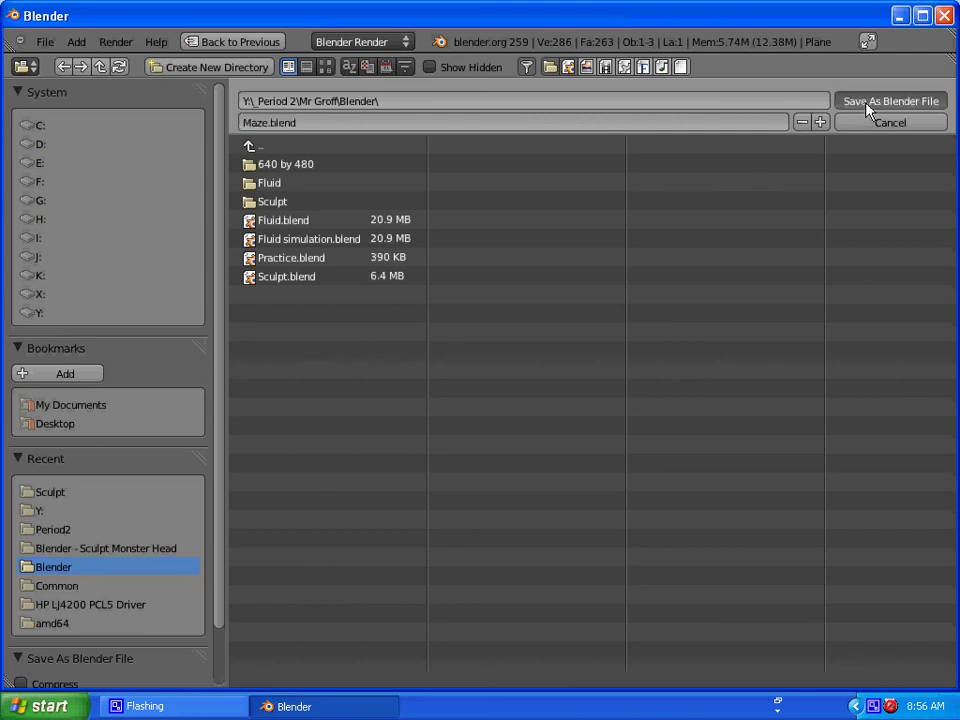